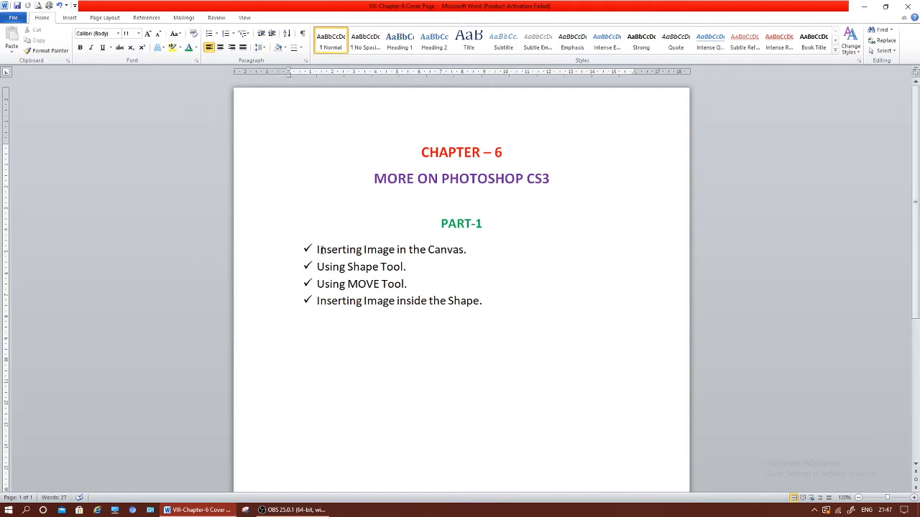
Review the four PART-1 topics listed in the chapter cover page document
{"action": "left_click_drag", "start_coordinate": [316, 249], "coordinate": [464, 249]}
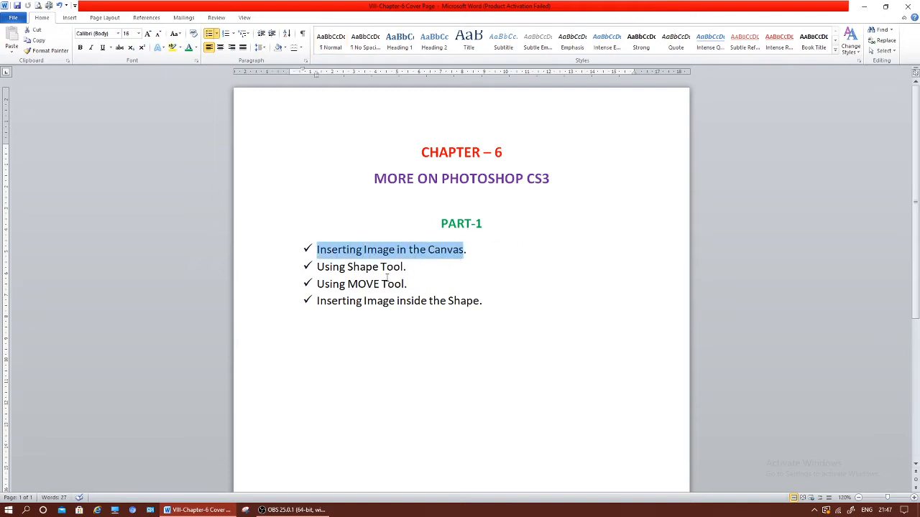
{"action": "left_click_drag", "start_coordinate": [316, 267], "coordinate": [413, 270]}
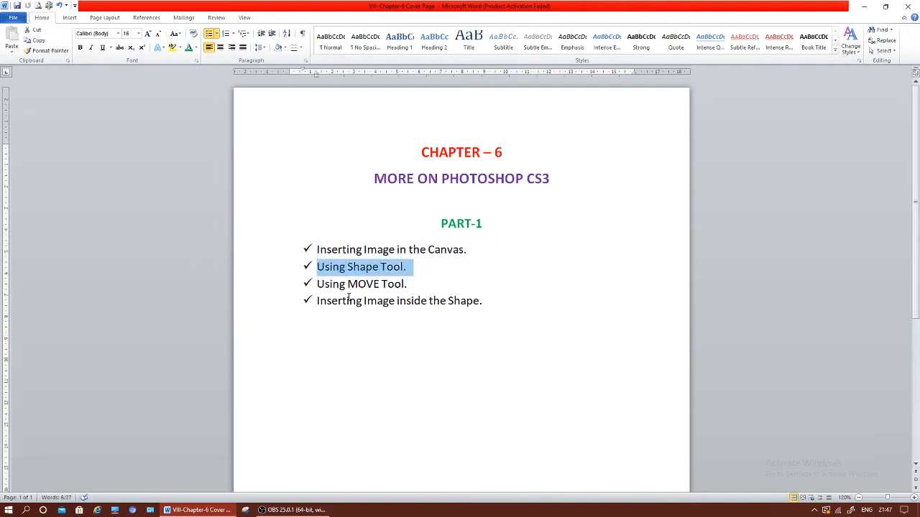
{"action": "left_click_drag", "start_coordinate": [317, 284], "coordinate": [413, 287]}
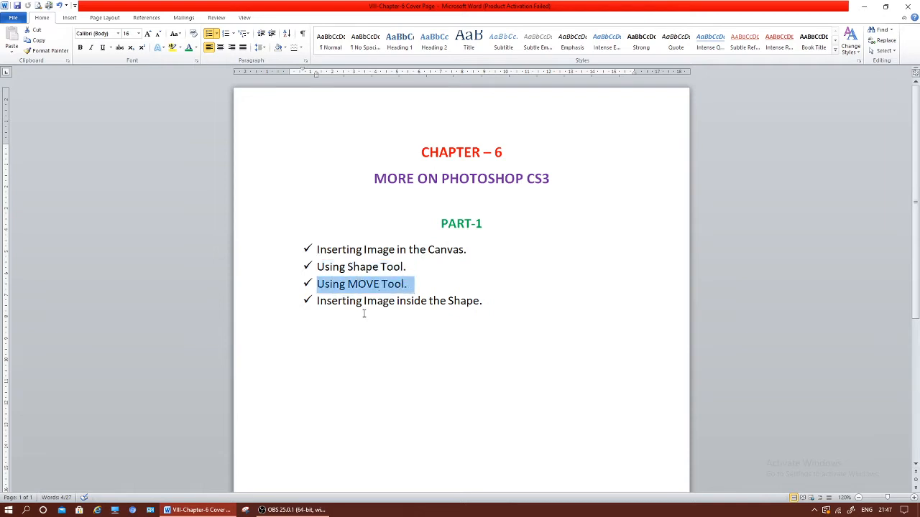
{"action": "left_click_drag", "start_coordinate": [316, 301], "coordinate": [492, 302]}
{"action": "left_click", "coordinate": [543, 325]}
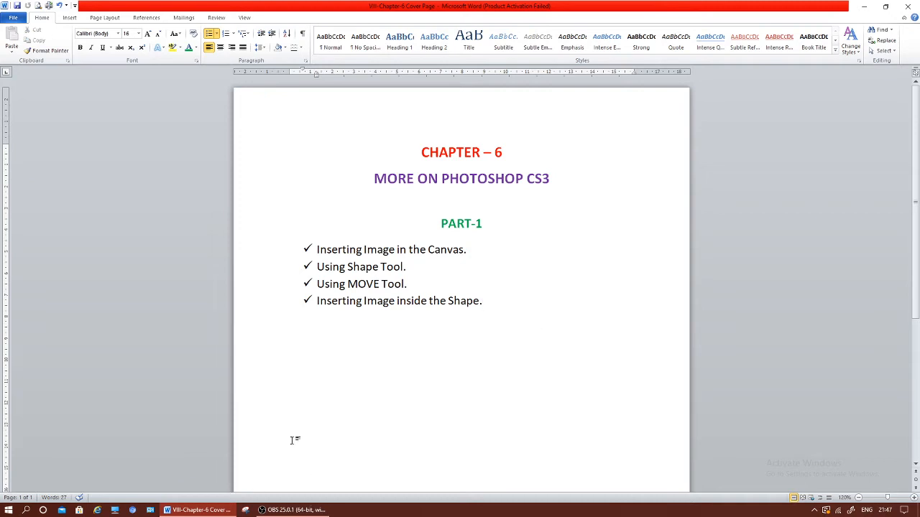
Launch Adobe Photoshop CC and create a white 1000 × 900 pixel RGB document at 72 pixels/inch named SHAPE
{"action": "left_click", "coordinate": [8, 510]}
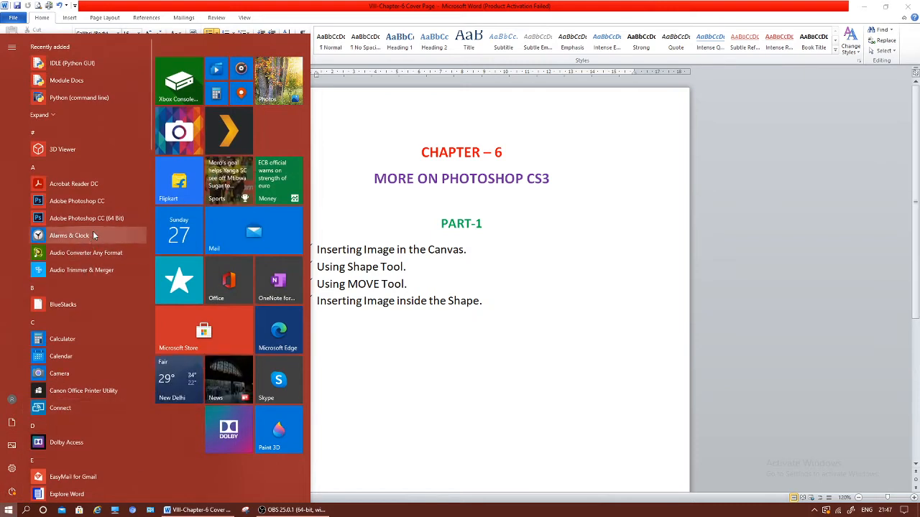
{"action": "left_click", "coordinate": [95, 203]}
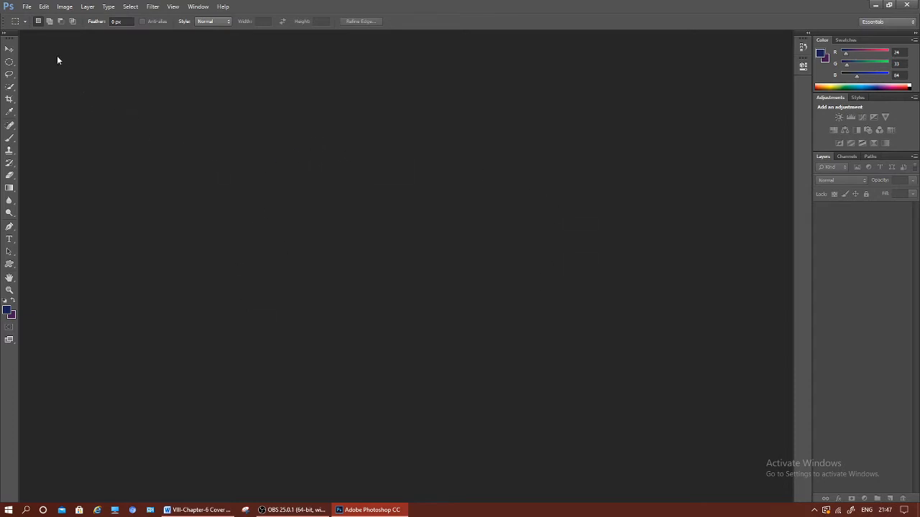
{"action": "left_click", "coordinate": [28, 7]}
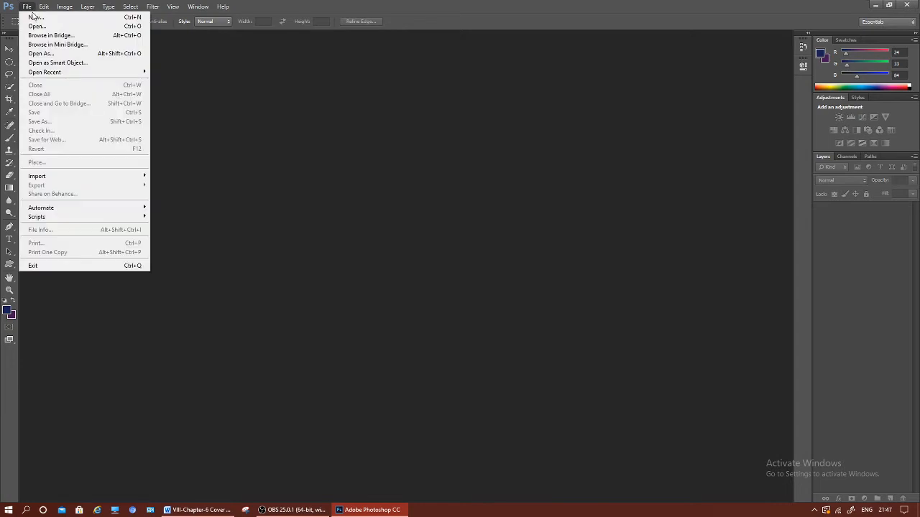
{"action": "left_click", "coordinate": [36, 17]}
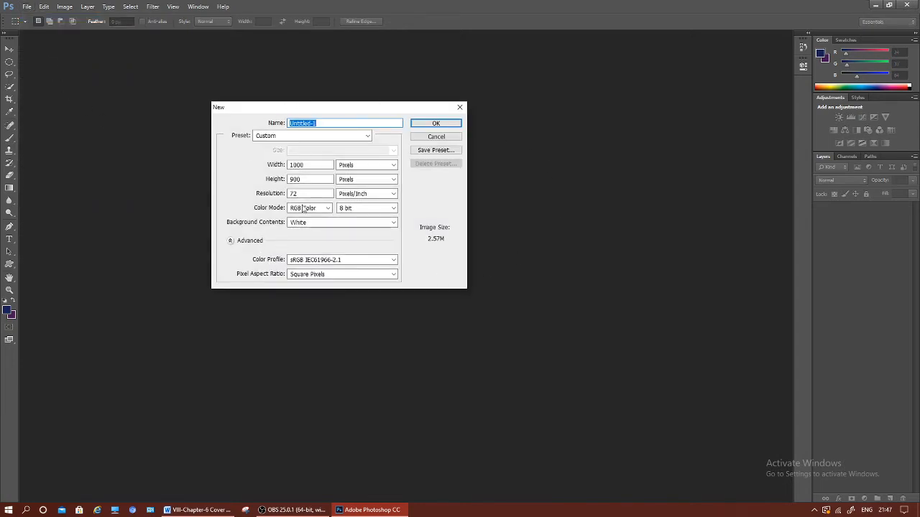
{"action": "left_click_drag", "start_coordinate": [316, 164], "coordinate": [283, 166]}
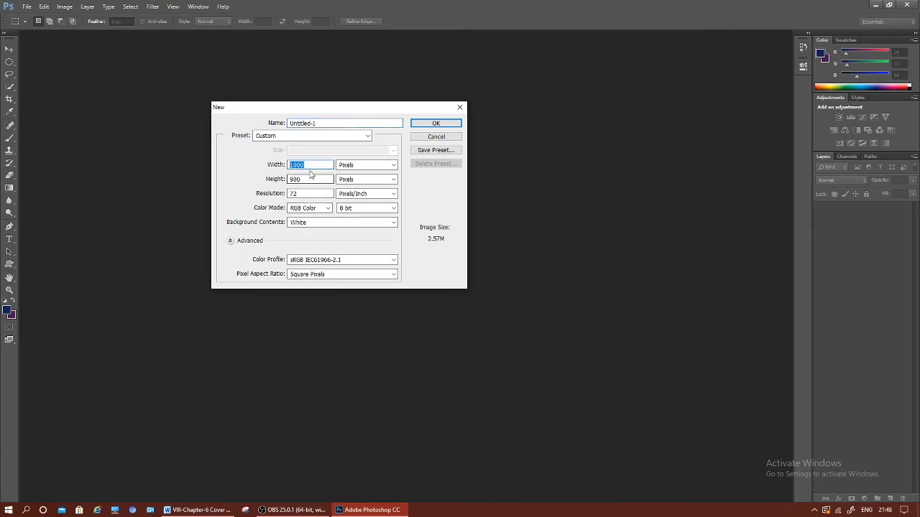
{"action": "left_click_drag", "start_coordinate": [305, 181], "coordinate": [291, 180]}
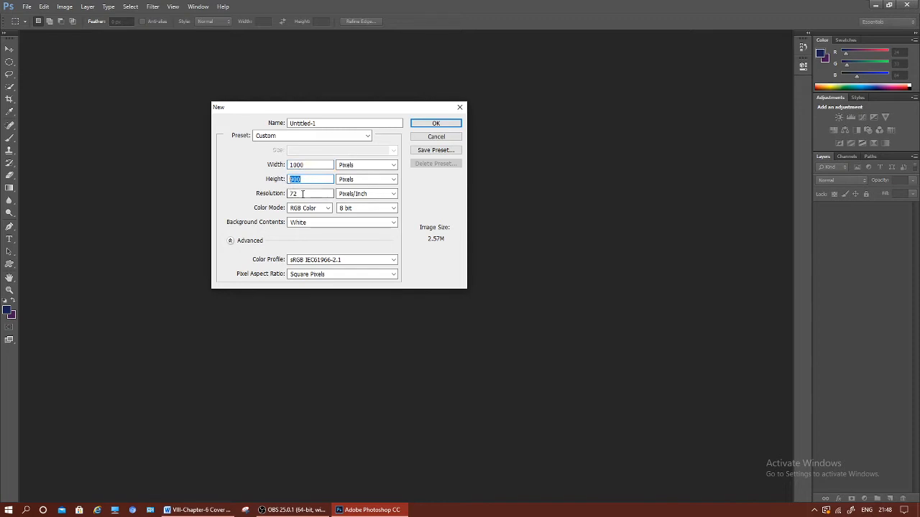
{"action": "left_click", "coordinate": [305, 193]}
{"action": "left_click_drag", "start_coordinate": [325, 164], "coordinate": [288, 164]}
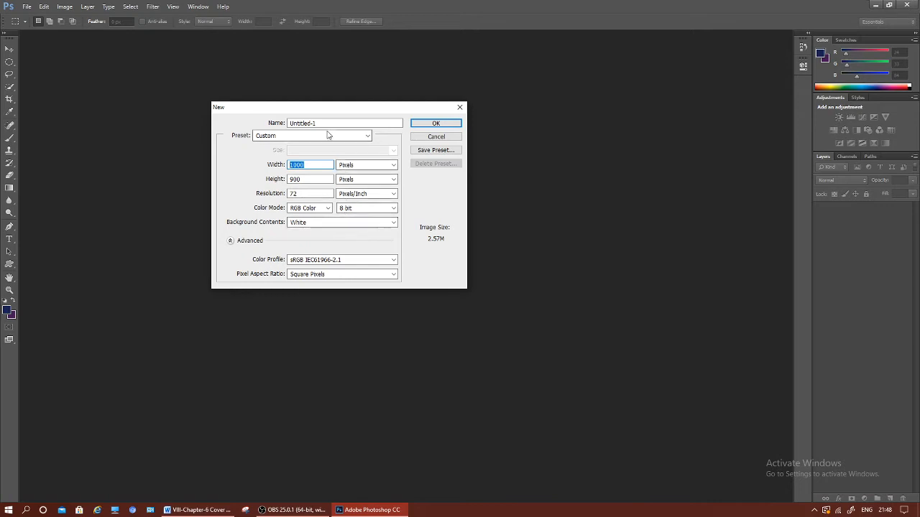
{"action": "left_click_drag", "start_coordinate": [325, 124], "coordinate": [288, 122]}
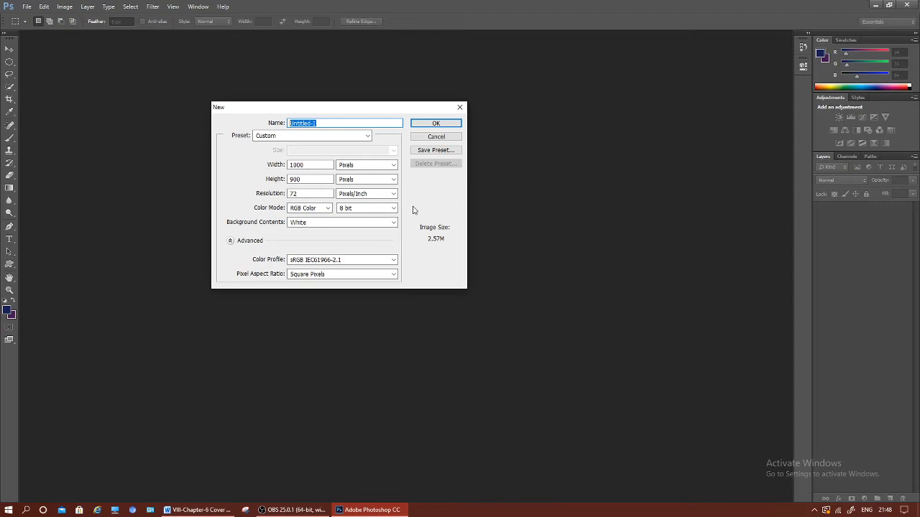
{"action": "type", "text": "SHAPE"}
{"action": "left_click", "coordinate": [446, 123]}
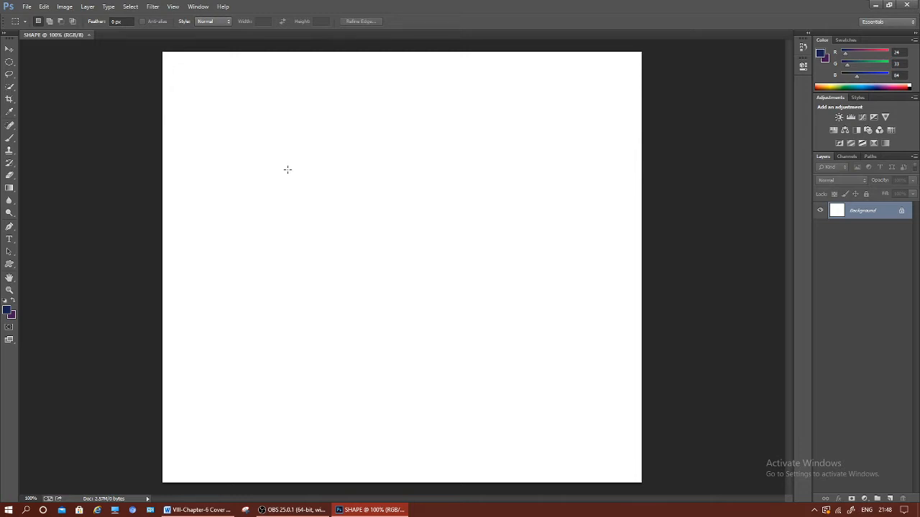
Open the birds-of-paradise image from the Birds folder in Images for Photoshop
{"action": "left_click", "coordinate": [27, 7]}
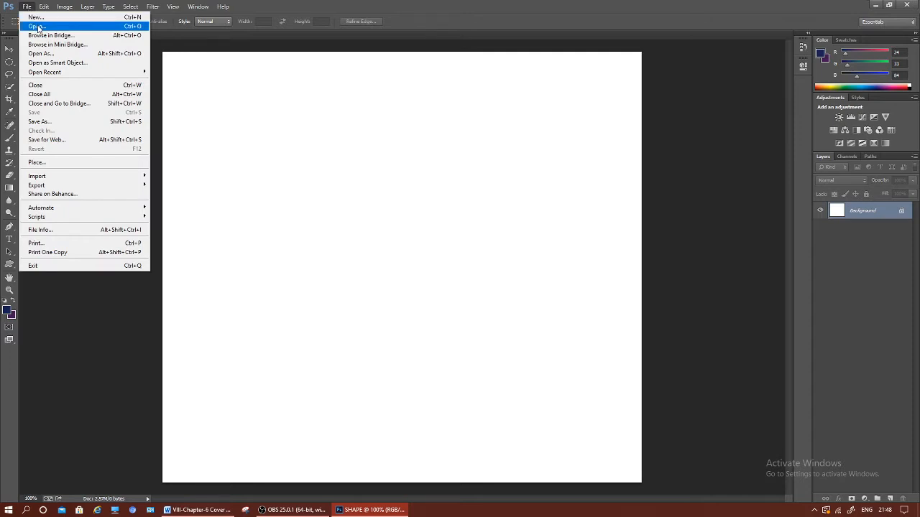
{"action": "left_click", "coordinate": [38, 27]}
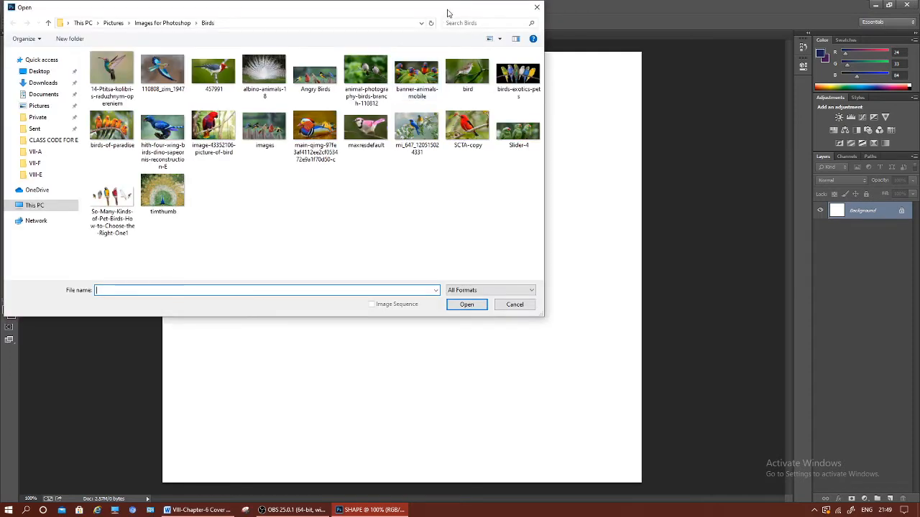
{"action": "left_click_drag", "start_coordinate": [449, 13], "coordinate": [494, 76]}
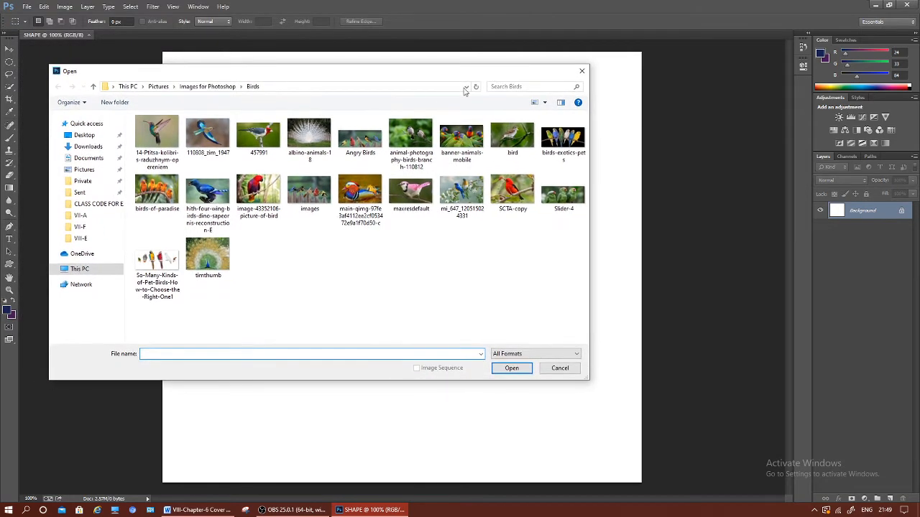
{"action": "left_click", "coordinate": [560, 141]}
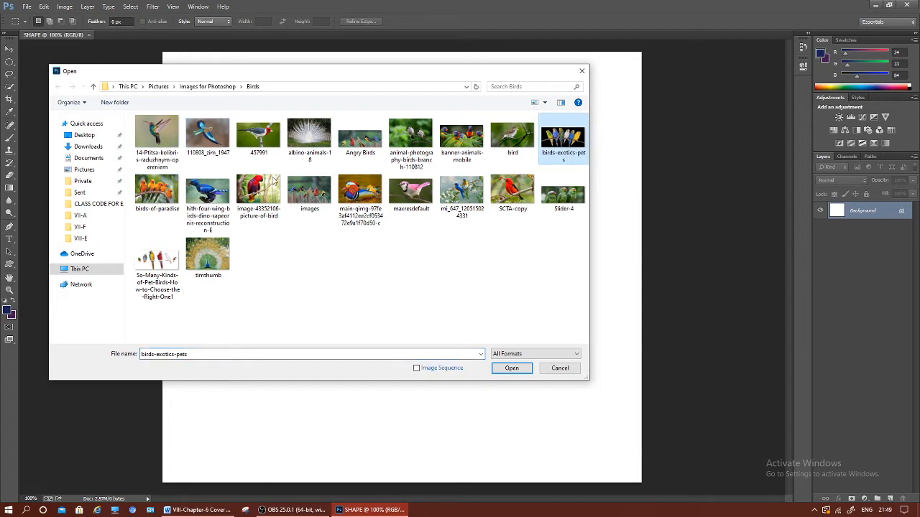
{"action": "left_click", "coordinate": [143, 192]}
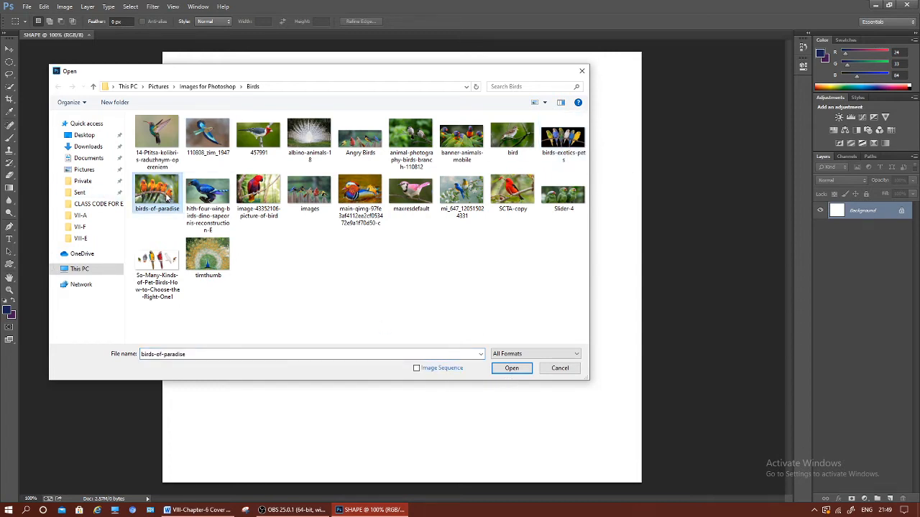
{"action": "left_click", "coordinate": [513, 370]}
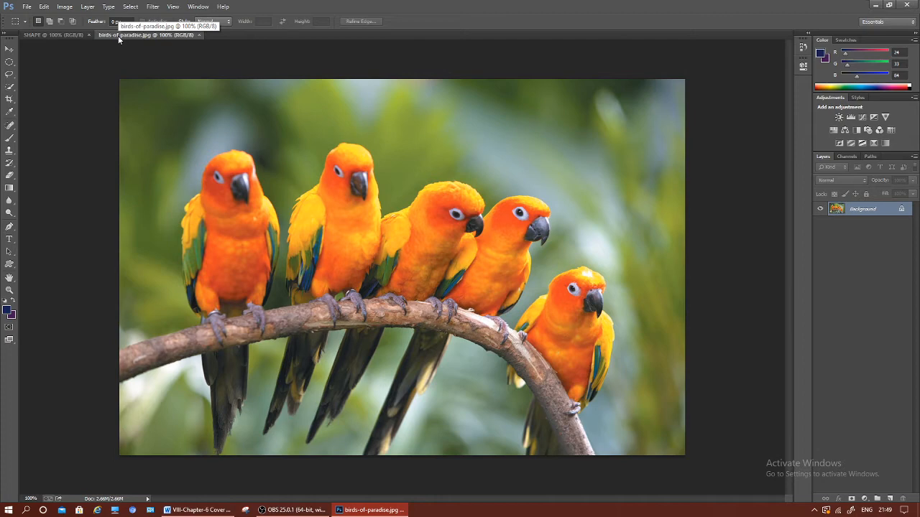
Return to the blank SHAPE document and activate the Custom Shape Tool
{"action": "left_click", "coordinate": [69, 36]}
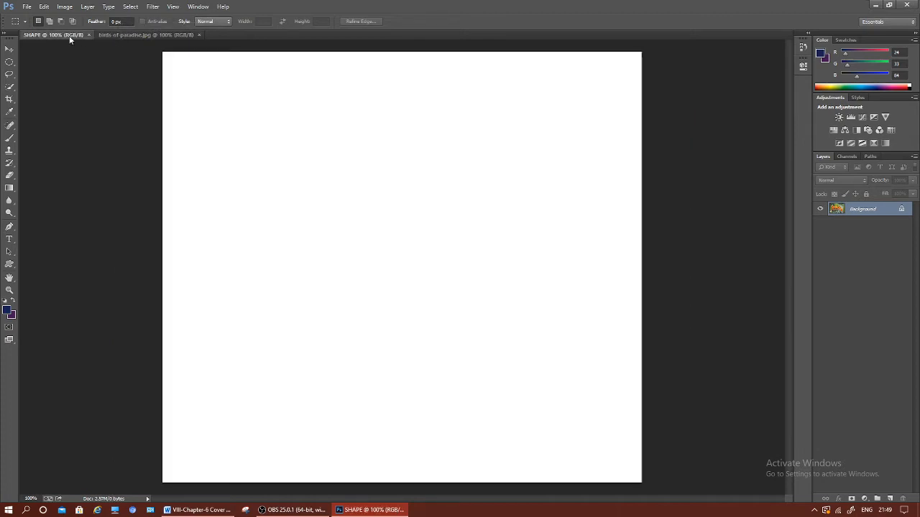
{"action": "left_click", "coordinate": [111, 36]}
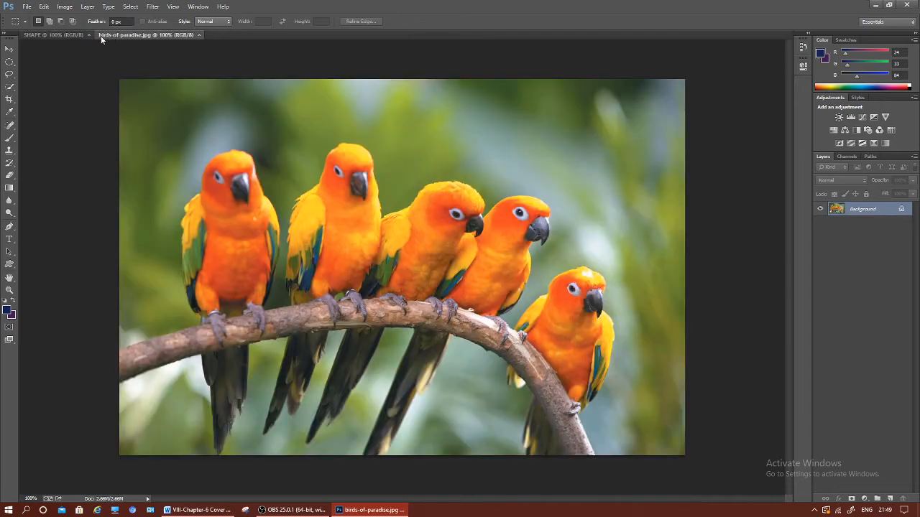
{"action": "left_click", "coordinate": [62, 35]}
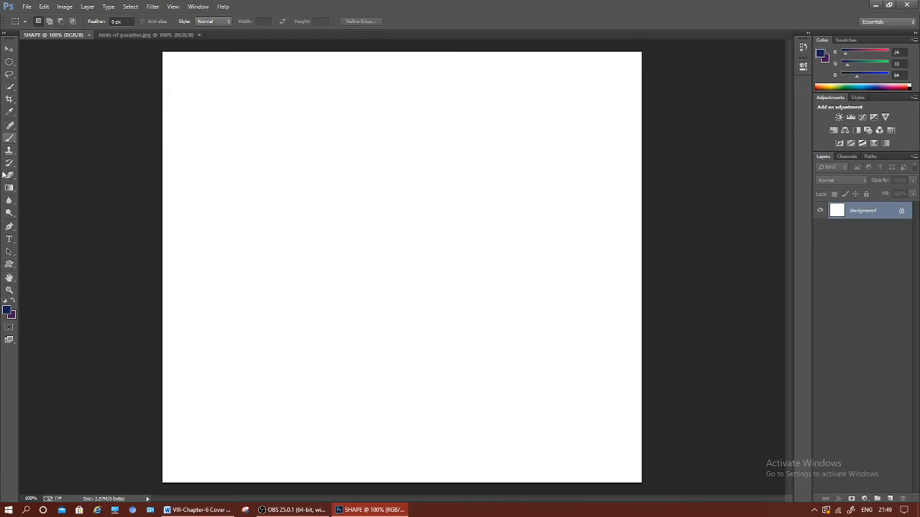
{"action": "left_click", "coordinate": [13, 267]}
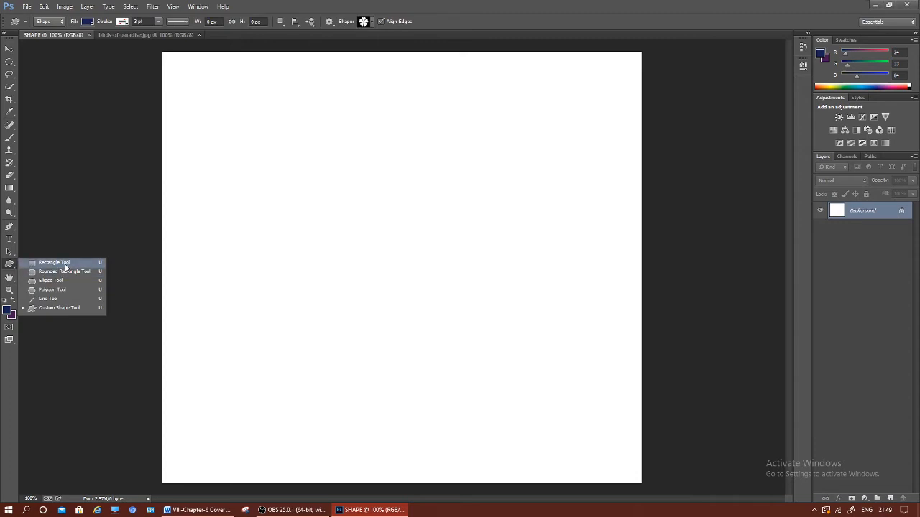
{"action": "left_click", "coordinate": [65, 262]}
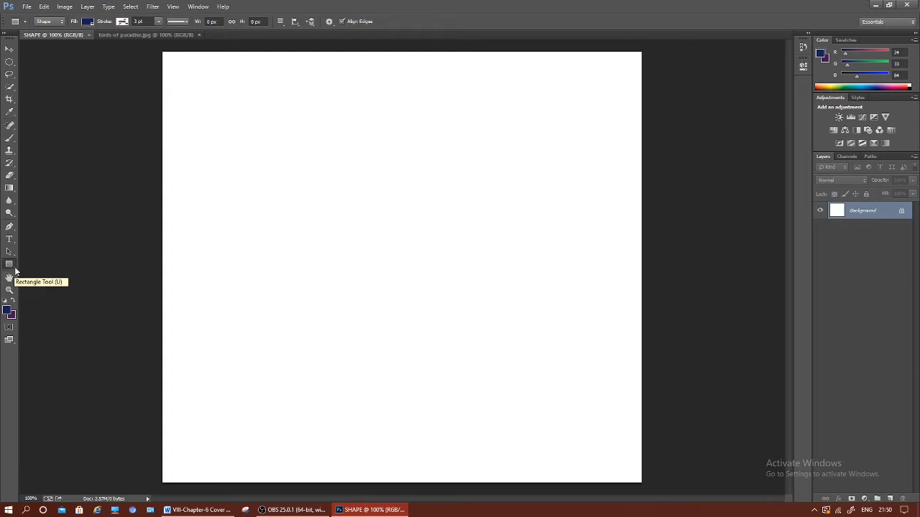
{"action": "right_click", "coordinate": [15, 270]}
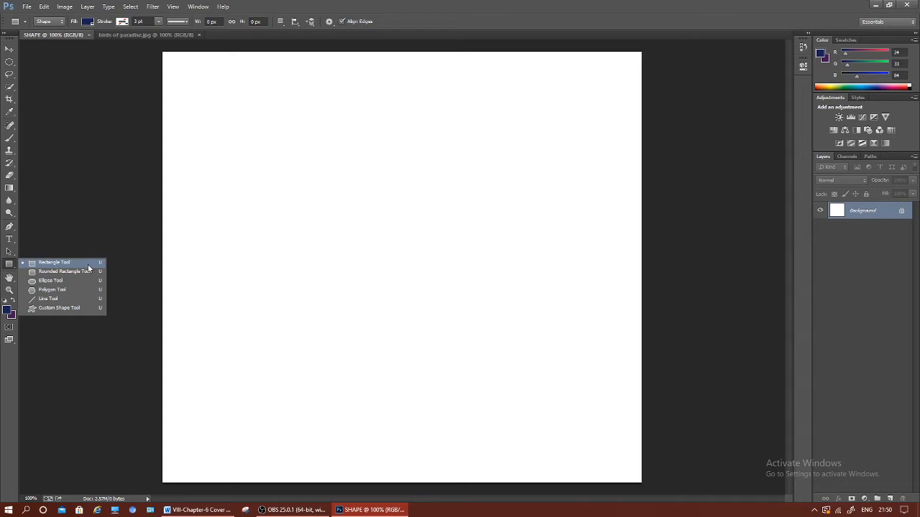
{"action": "left_click", "coordinate": [62, 309]}
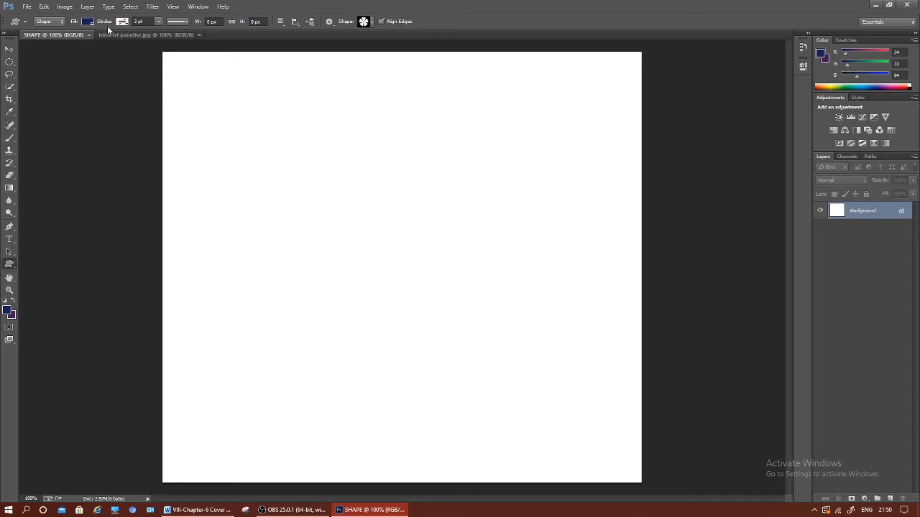
Choose the Flower 6 custom shape and draw it about 706 × 718 px in dark blue on the SHAPE canvas
{"action": "left_click", "coordinate": [372, 24]}
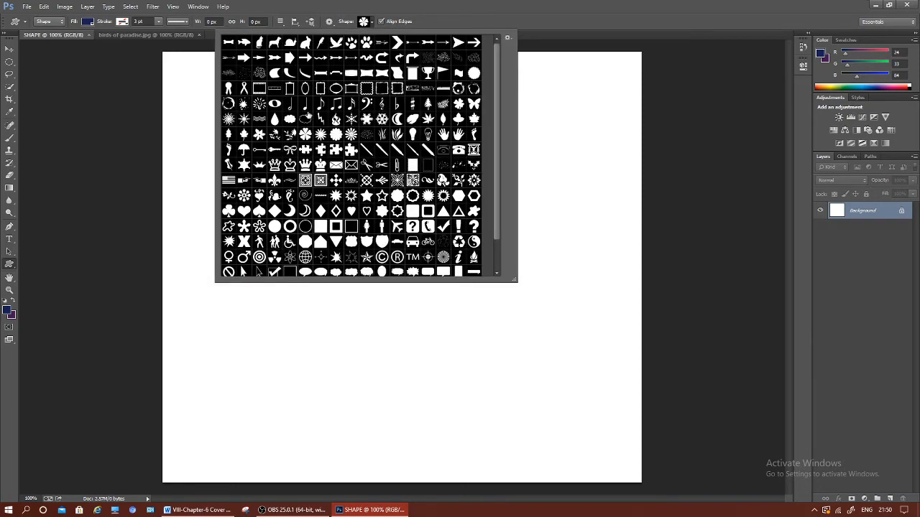
{"action": "left_click_drag", "start_coordinate": [497, 131], "coordinate": [498, 109]}
{"action": "left_click_drag", "start_coordinate": [493, 121], "coordinate": [493, 143]}
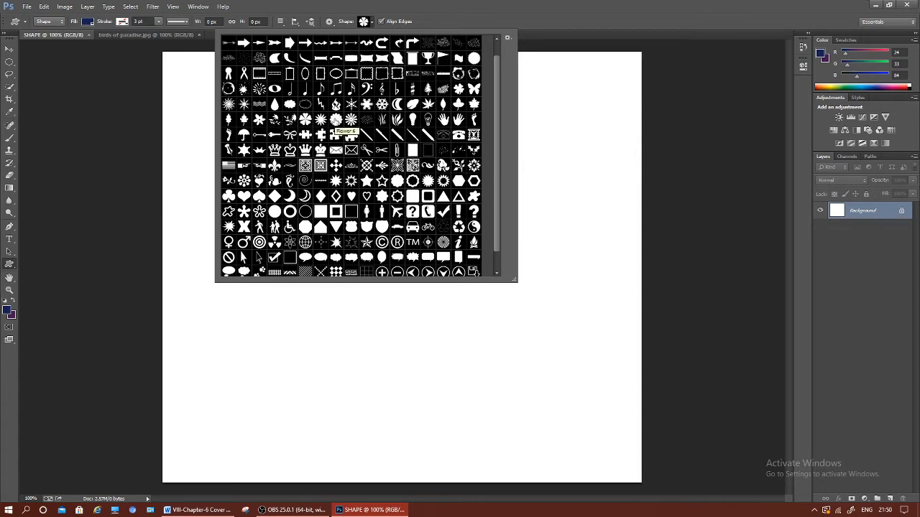
{"action": "double_click", "coordinate": [335, 122]}
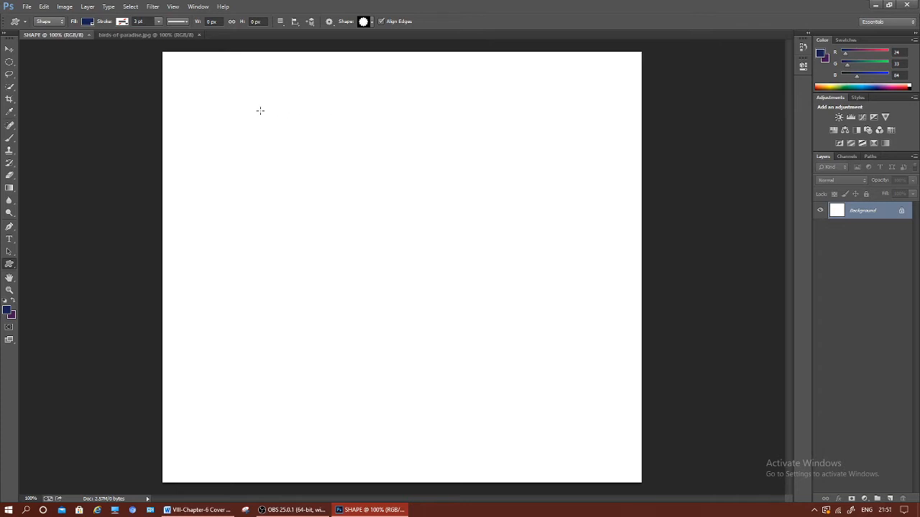
{"action": "left_click_drag", "start_coordinate": [260, 111], "coordinate": [598, 454]}
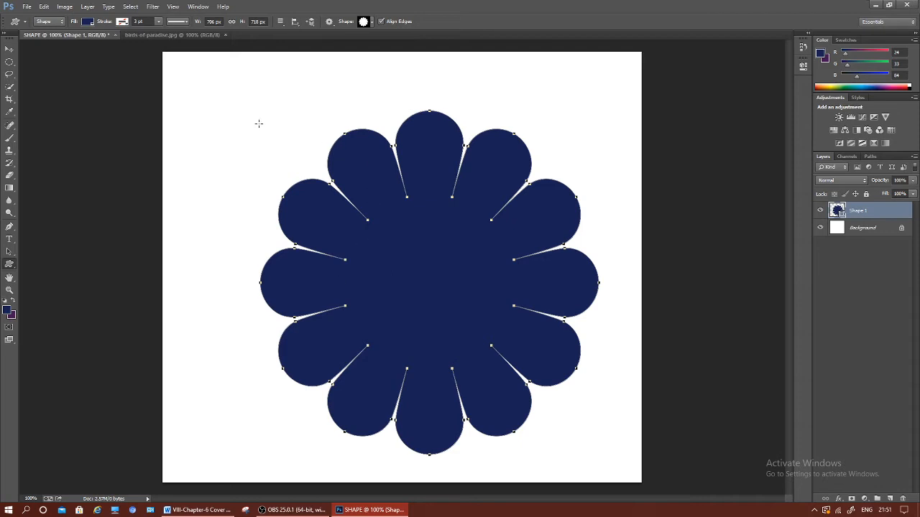
Select the entire birds-of-paradise.jpg image and copy it to the clipboard
{"action": "left_click", "coordinate": [173, 34]}
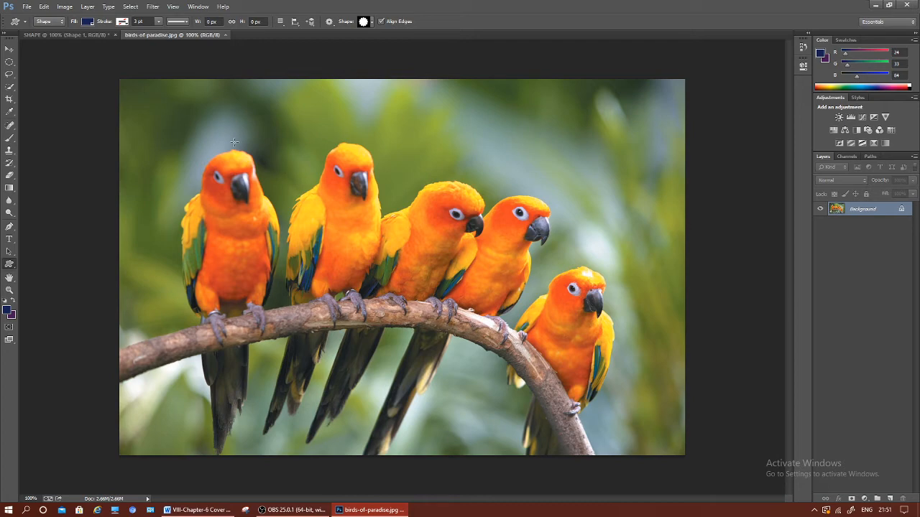
{"action": "left_click", "coordinate": [130, 7]}
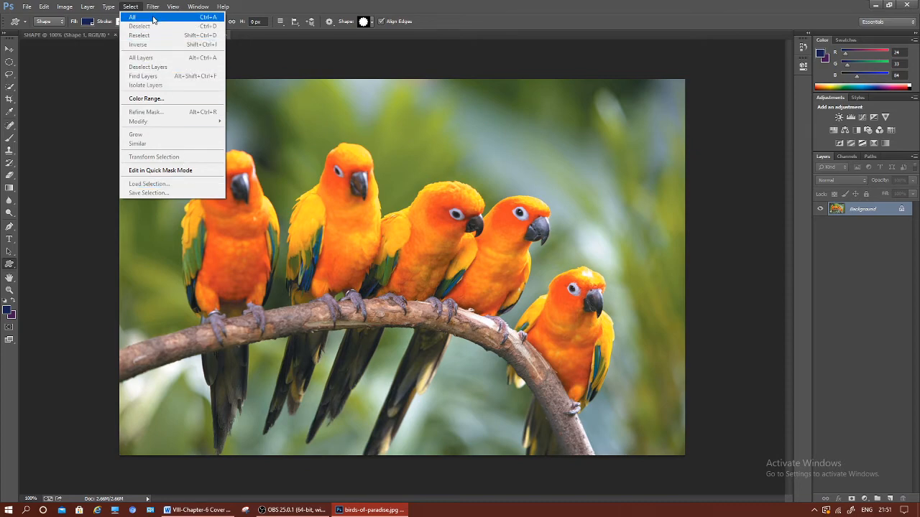
{"action": "left_click", "coordinate": [153, 19]}
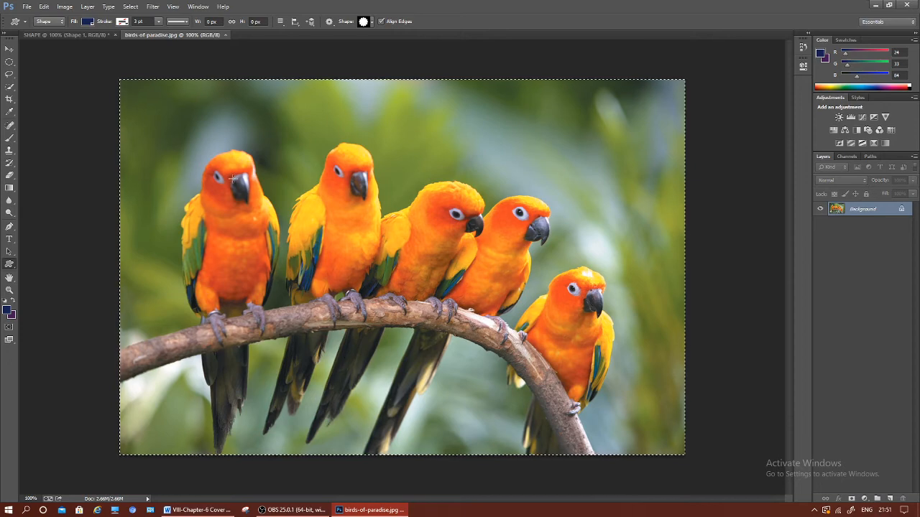
{"action": "left_click", "coordinate": [44, 6]}
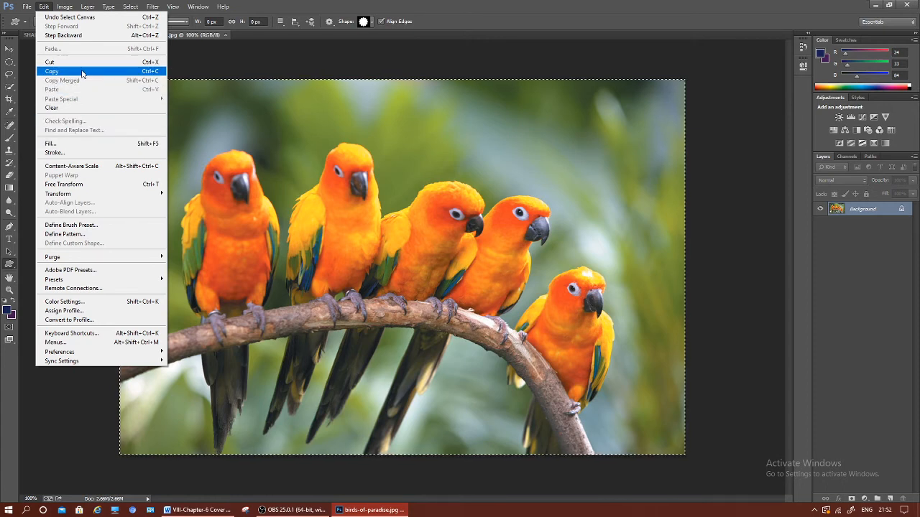
{"action": "left_click", "coordinate": [82, 74]}
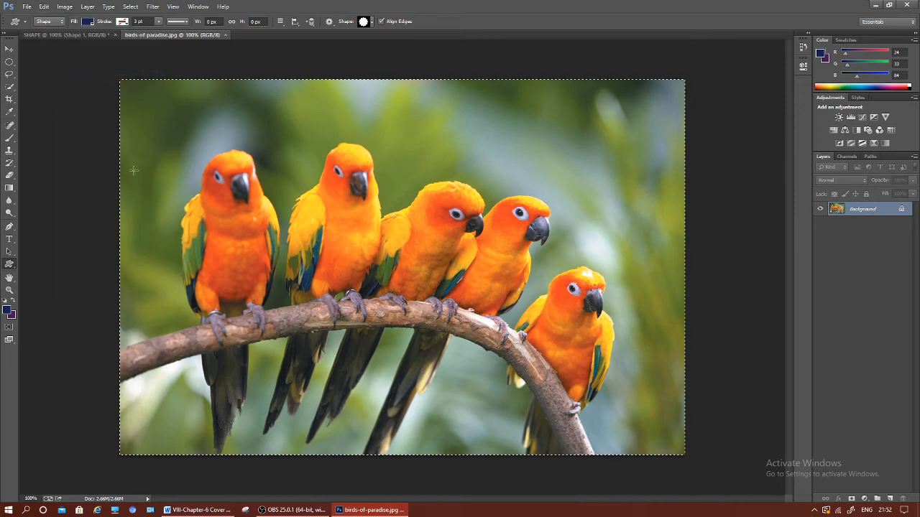
Paste the copied birds image into the SHAPE document above the flower shape
{"action": "left_click", "coordinate": [56, 33]}
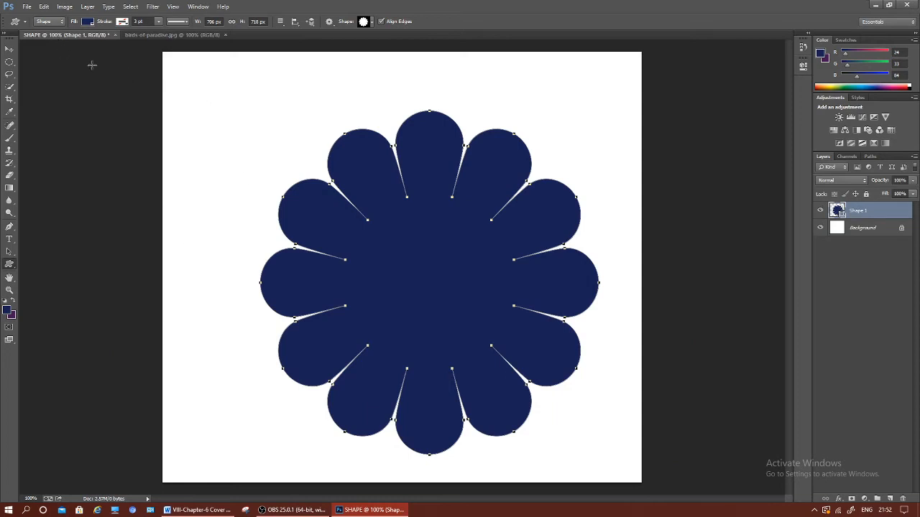
{"action": "left_click", "coordinate": [49, 9]}
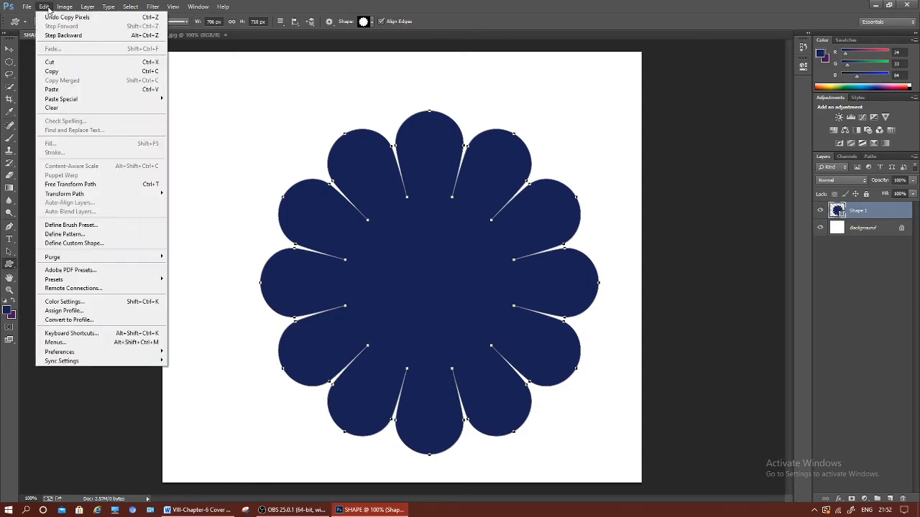
{"action": "left_click", "coordinate": [54, 89]}
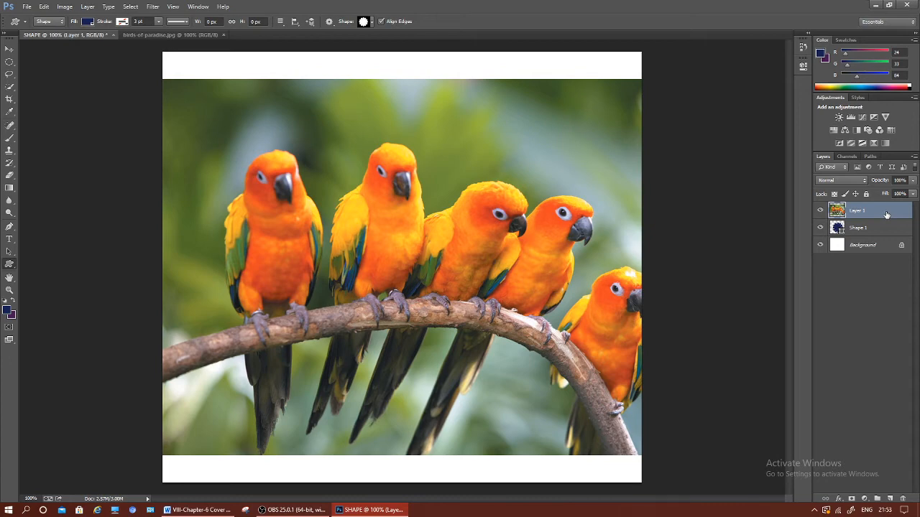
Reposition the pasted birds layer with the Move Tool so the photo spans the full canvas width
{"action": "left_click", "coordinate": [9, 49]}
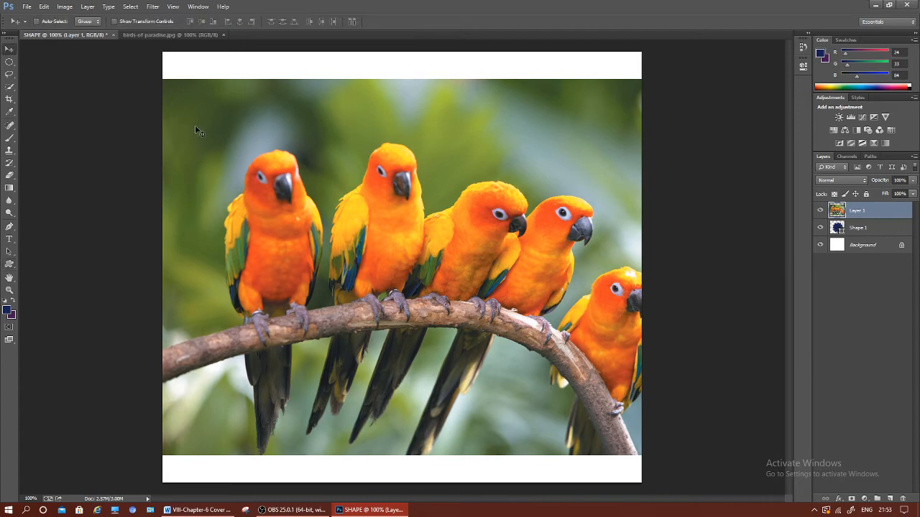
{"action": "mouse_move", "coordinate": [196, 126]}
{"action": "left_mouse_down"}
{"action": "mouse_move", "coordinate": [218, 155]}
{"action": "mouse_move", "coordinate": [271, 179]}
{"action": "mouse_move", "coordinate": [450, 220]}
{"action": "mouse_move", "coordinate": [505, 261]}
{"action": "mouse_move", "coordinate": [536, 325]}
{"action": "mouse_move", "coordinate": [484, 223]}
{"action": "mouse_move", "coordinate": [342, 143]}
{"action": "mouse_move", "coordinate": [232, 120]}
{"action": "mouse_move", "coordinate": [189, 128]}
{"action": "mouse_move", "coordinate": [291, 282]}
{"action": "mouse_move", "coordinate": [371, 370]}
{"action": "mouse_move", "coordinate": [385, 378]}
{"action": "mouse_move", "coordinate": [351, 210]}
{"action": "mouse_move", "coordinate": [251, 115]}
{"action": "mouse_move", "coordinate": [215, 110]}
{"action": "mouse_move", "coordinate": [209, 136]}
{"action": "mouse_move", "coordinate": [210, 127]}
{"action": "left_mouse_up"}
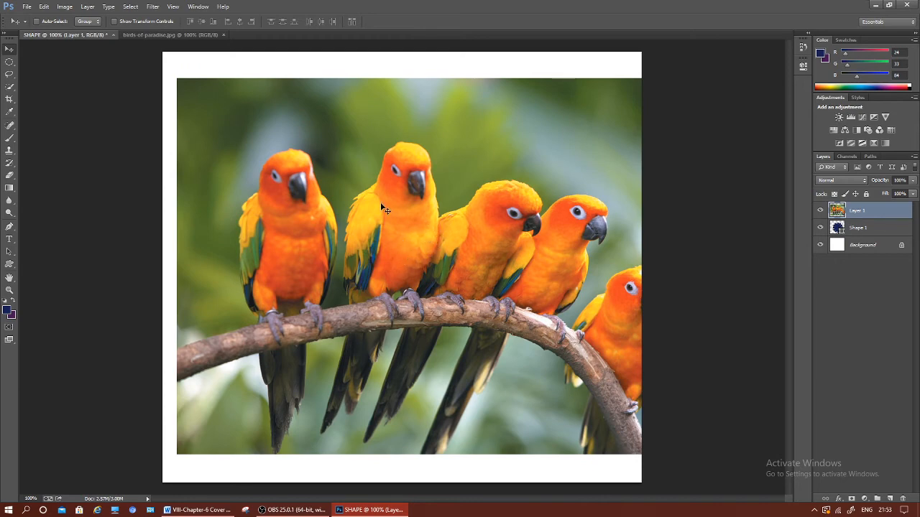
{"action": "mouse_move", "coordinate": [380, 204]}
{"action": "left_mouse_down"}
{"action": "mouse_move", "coordinate": [365, 191]}
{"action": "mouse_move", "coordinate": [372, 209]}
{"action": "left_mouse_up"}
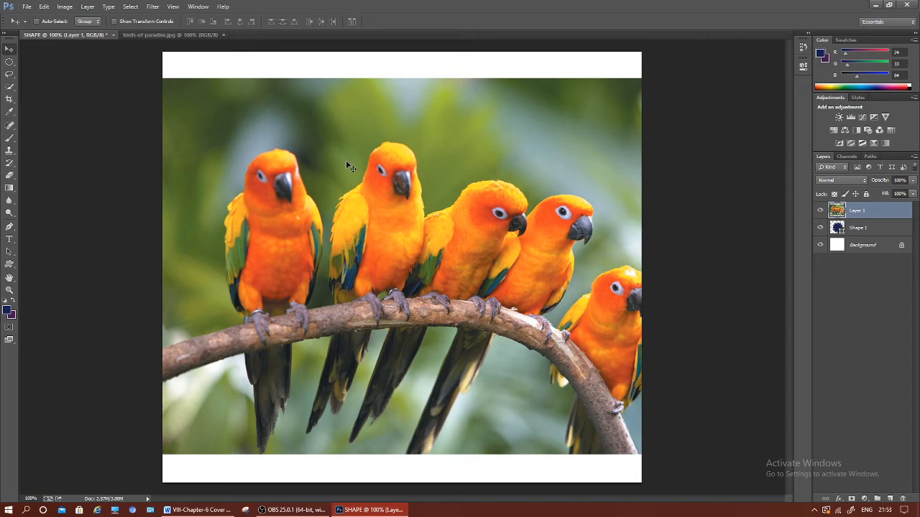
Create a clipping mask from the birds layer onto the flower shape and shift the photo within the petals
{"action": "left_click", "coordinate": [87, 6]}
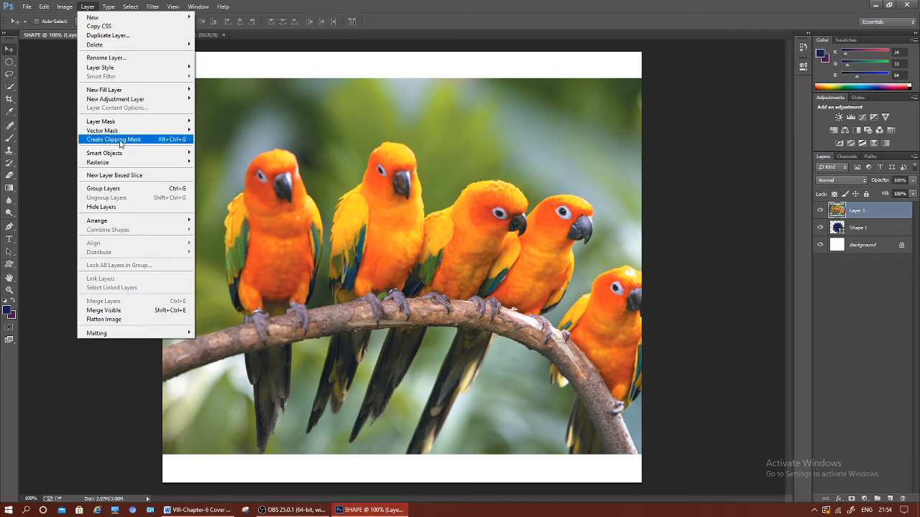
{"action": "left_click", "coordinate": [120, 144]}
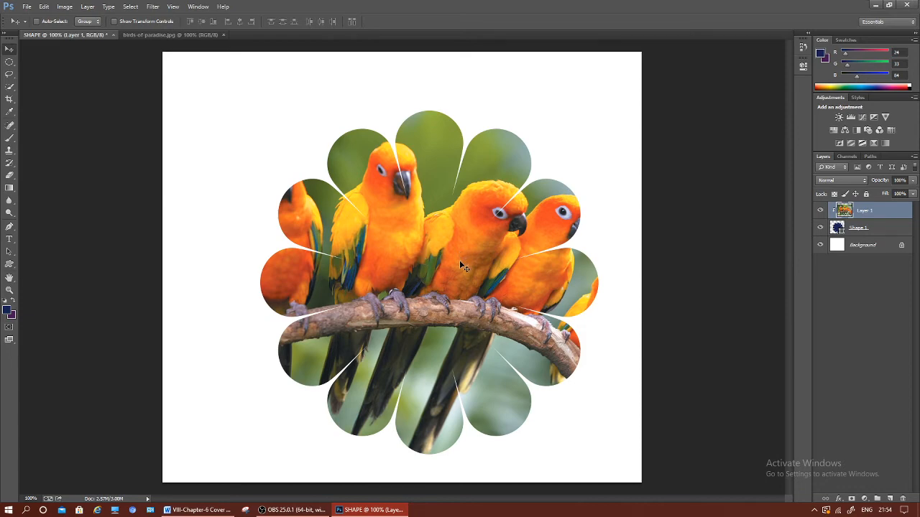
{"action": "mouse_move", "coordinate": [459, 260]}
{"action": "left_mouse_down"}
{"action": "mouse_move", "coordinate": [456, 235]}
{"action": "mouse_move", "coordinate": [452, 269]}
{"action": "left_mouse_up"}
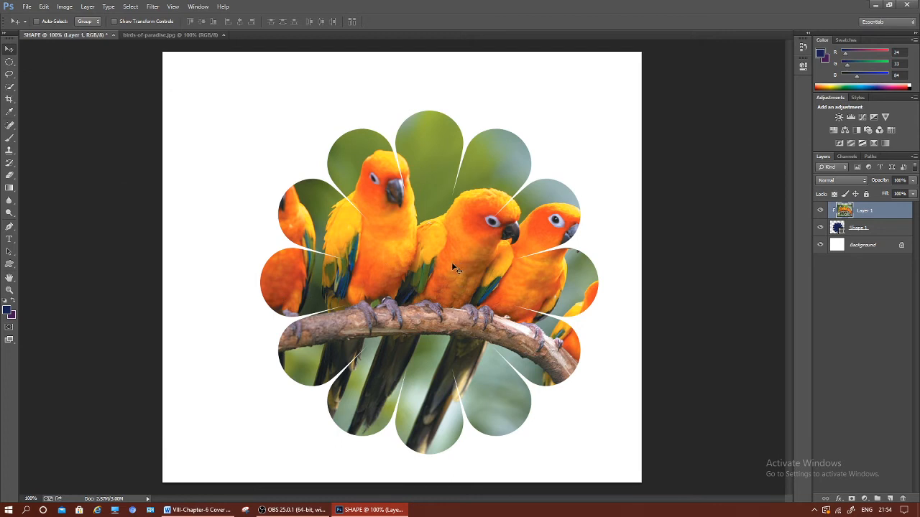
{"action": "left_click_drag", "start_coordinate": [454, 268], "coordinate": [477, 277]}
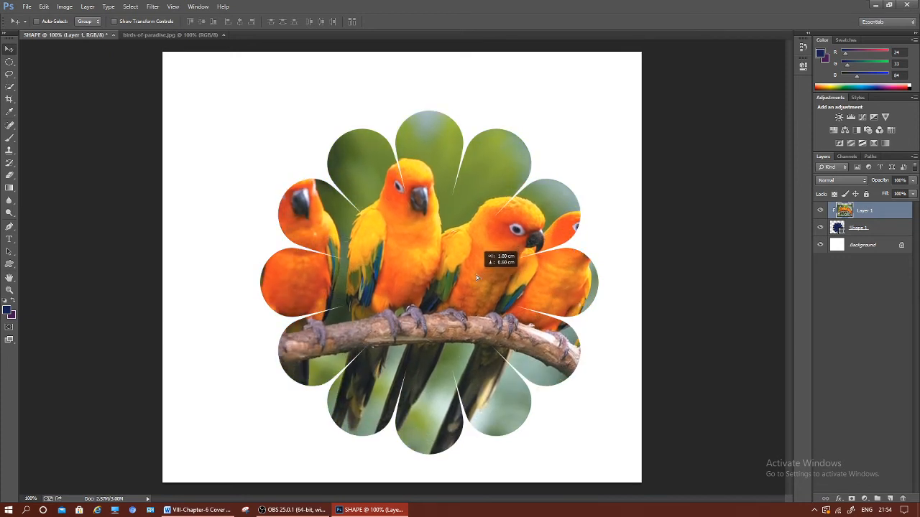
{"action": "left_click_drag", "start_coordinate": [476, 278], "coordinate": [480, 281]}
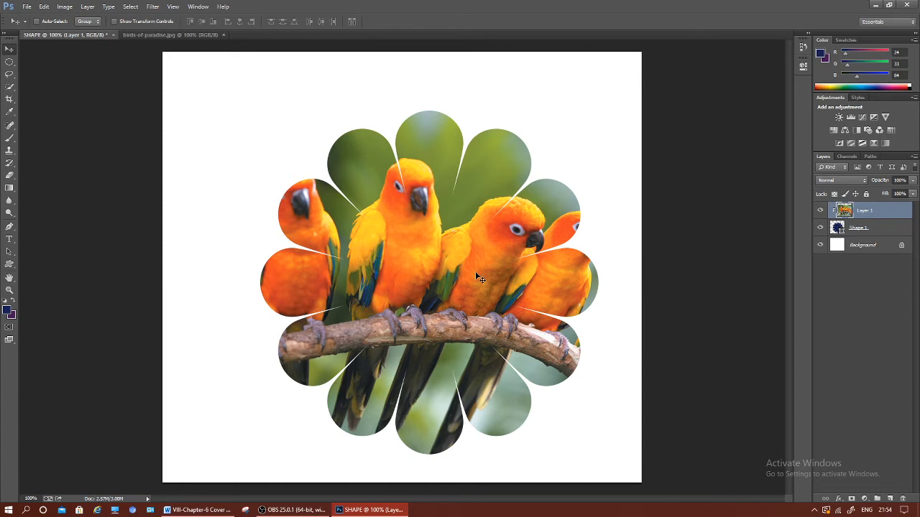
{"action": "mouse_move", "coordinate": [476, 274]}
{"action": "left_mouse_down"}
{"action": "mouse_move", "coordinate": [452, 277]}
{"action": "mouse_move", "coordinate": [457, 289]}
{"action": "mouse_move", "coordinate": [465, 272]}
{"action": "left_mouse_up"}
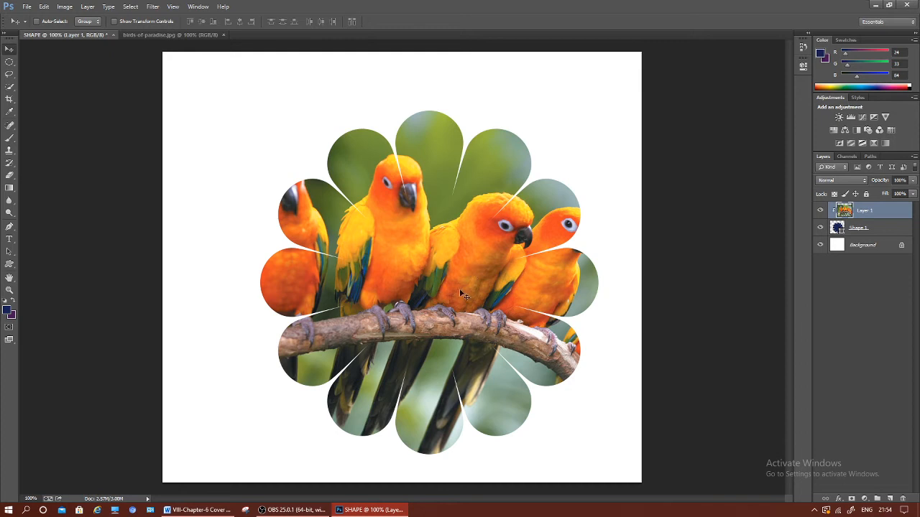
Free-transform the birds layer to about 62.32% width and 97.58% height, placing it so all five birds fit and the whole flower is covered
{"action": "left_click", "coordinate": [45, 7]}
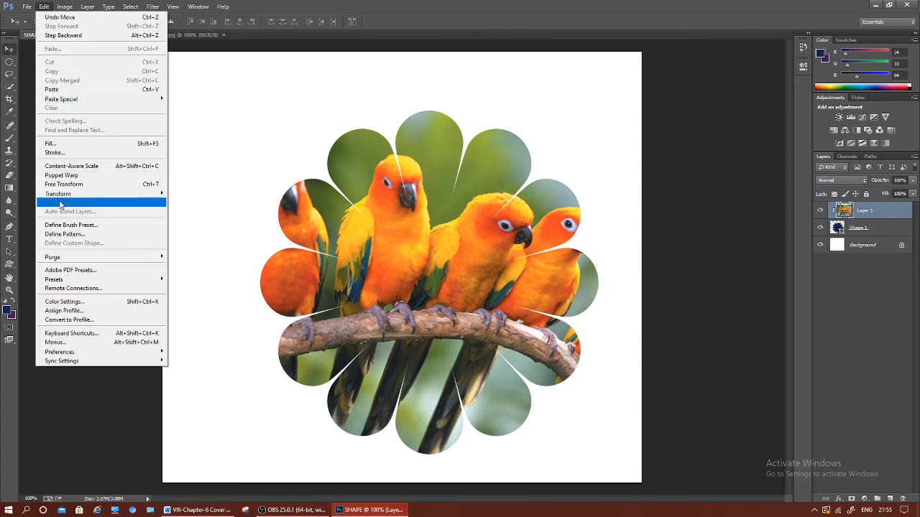
{"action": "mouse_move", "coordinate": [69, 198]}
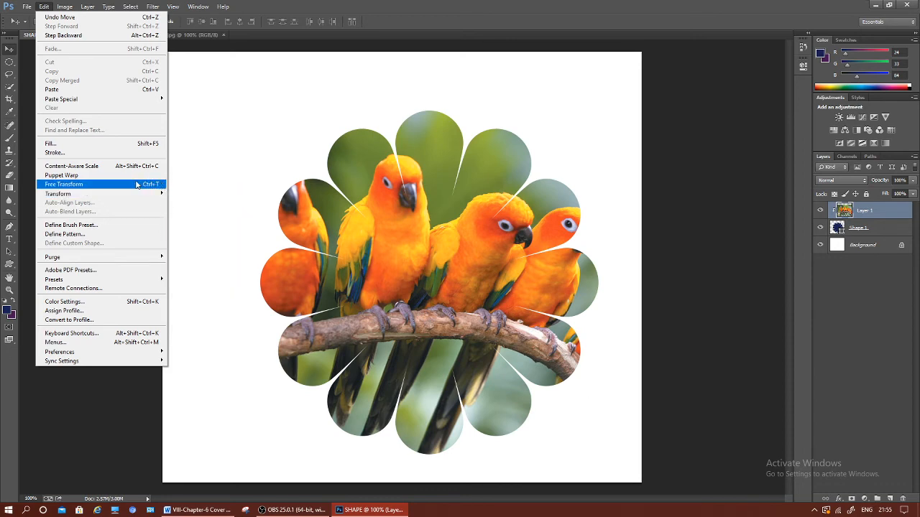
{"action": "left_click", "coordinate": [91, 186]}
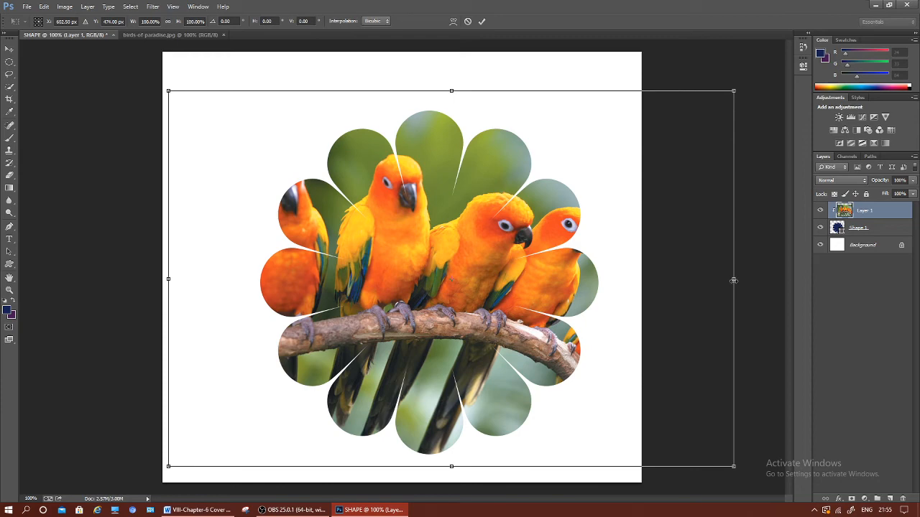
{"action": "left_click_drag", "start_coordinate": [733, 279], "coordinate": [589, 277]}
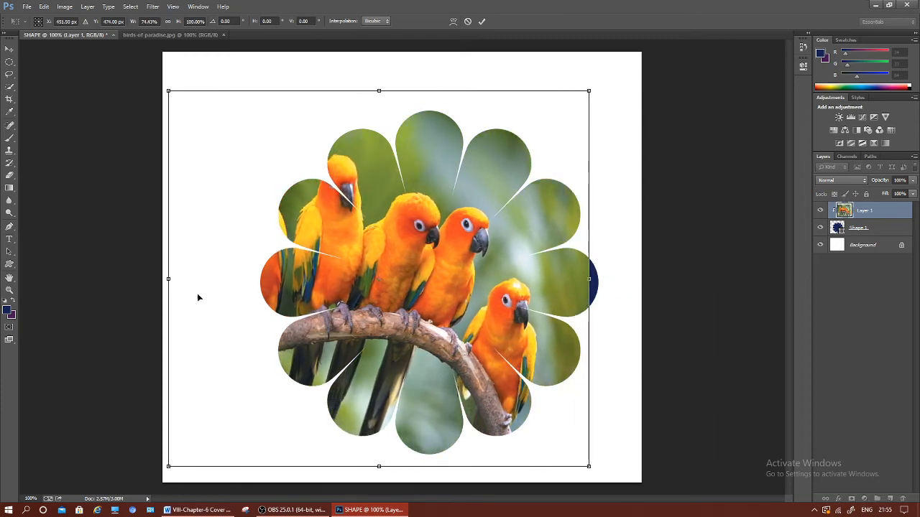
{"action": "left_click_drag", "start_coordinate": [169, 279], "coordinate": [252, 278]}
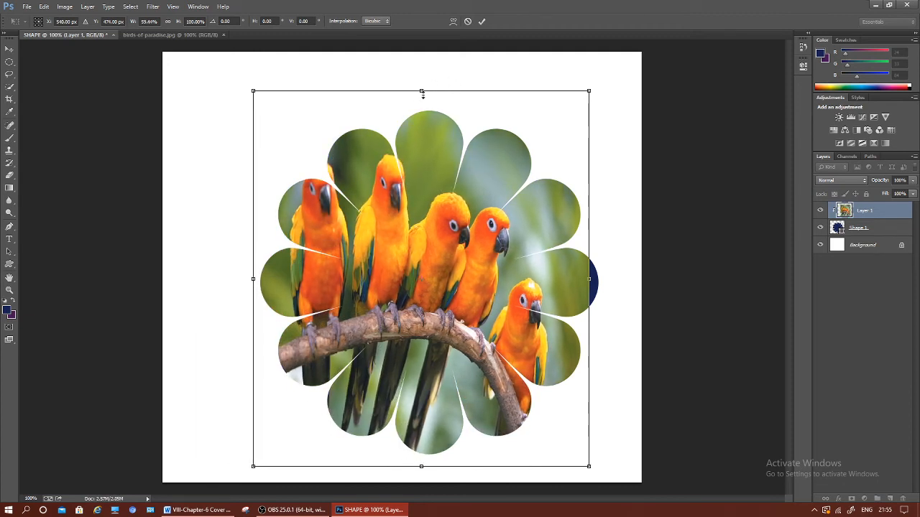
{"action": "left_click_drag", "start_coordinate": [421, 91], "coordinate": [421, 100]}
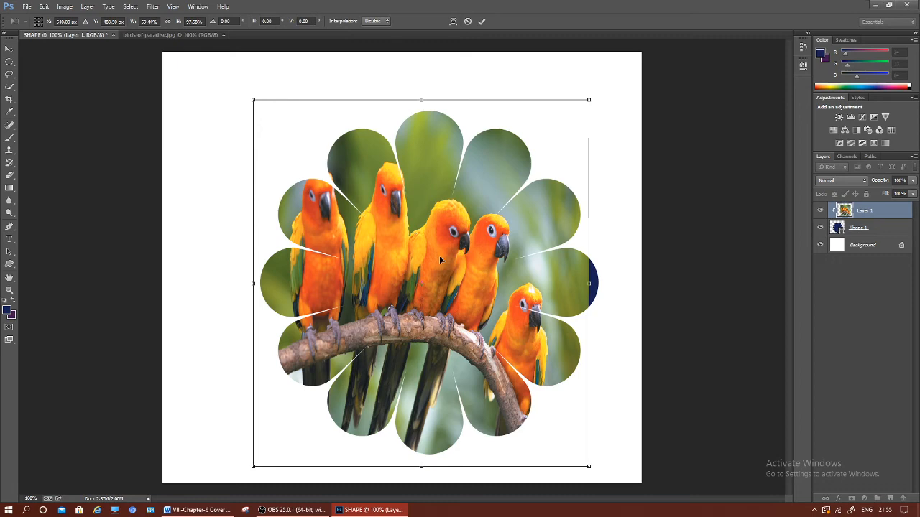
{"action": "mouse_move", "coordinate": [439, 256]}
{"action": "left_mouse_down"}
{"action": "mouse_move", "coordinate": [468, 255]}
{"action": "mouse_move", "coordinate": [437, 256]}
{"action": "mouse_move", "coordinate": [446, 254]}
{"action": "left_mouse_up"}
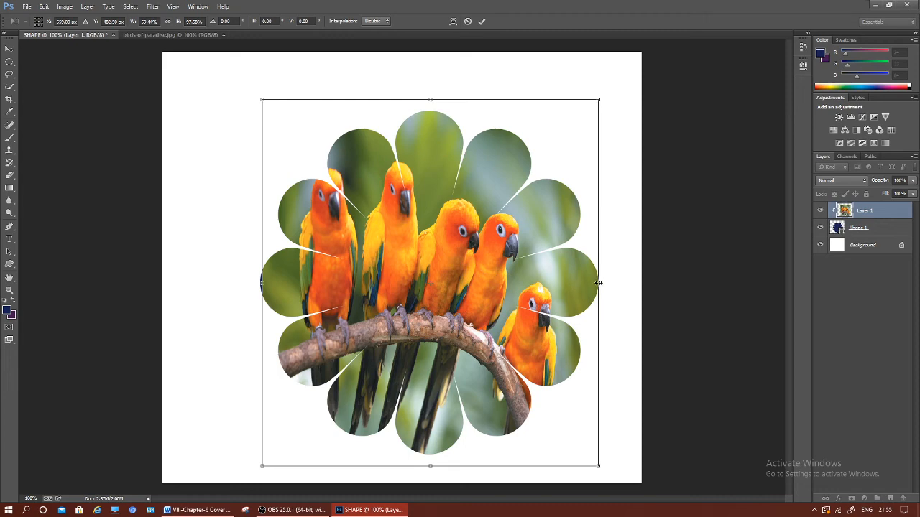
{"action": "left_click_drag", "start_coordinate": [597, 282], "coordinate": [615, 283]}
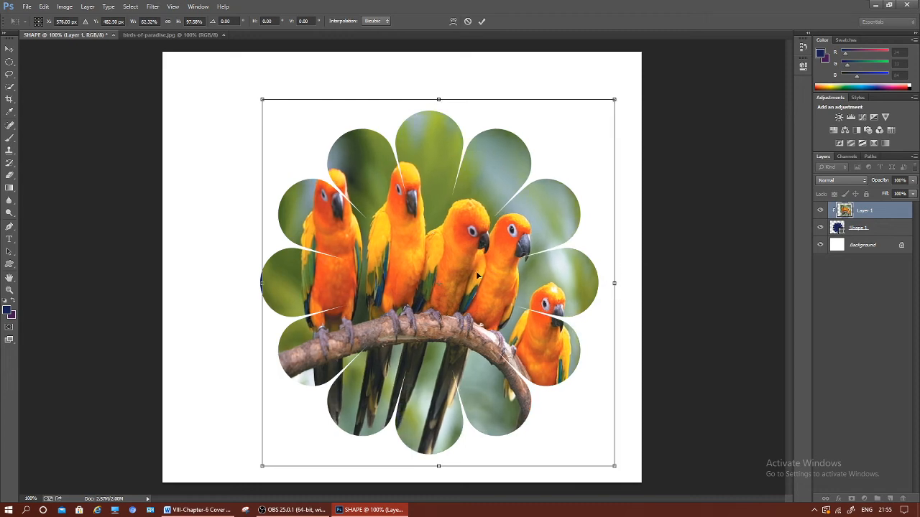
{"action": "left_click_drag", "start_coordinate": [480, 276], "coordinate": [465, 276]}
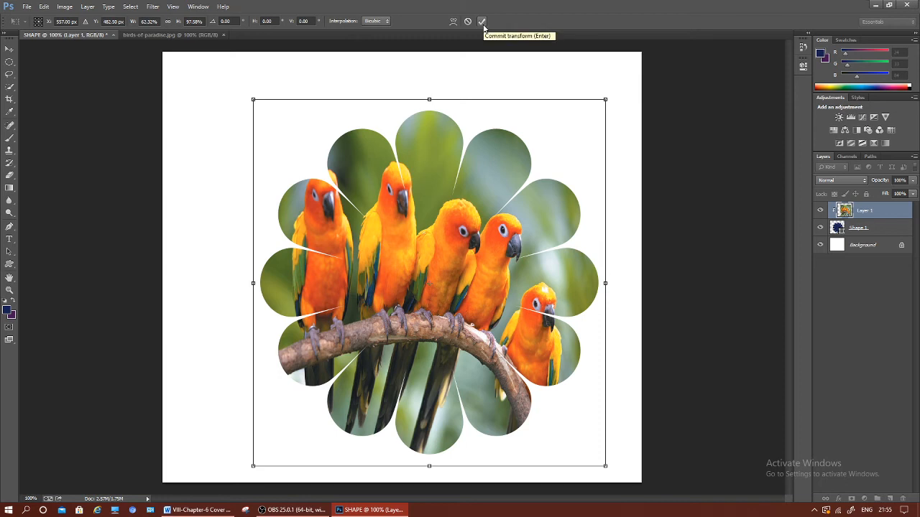
{"action": "left_click", "coordinate": [482, 21]}
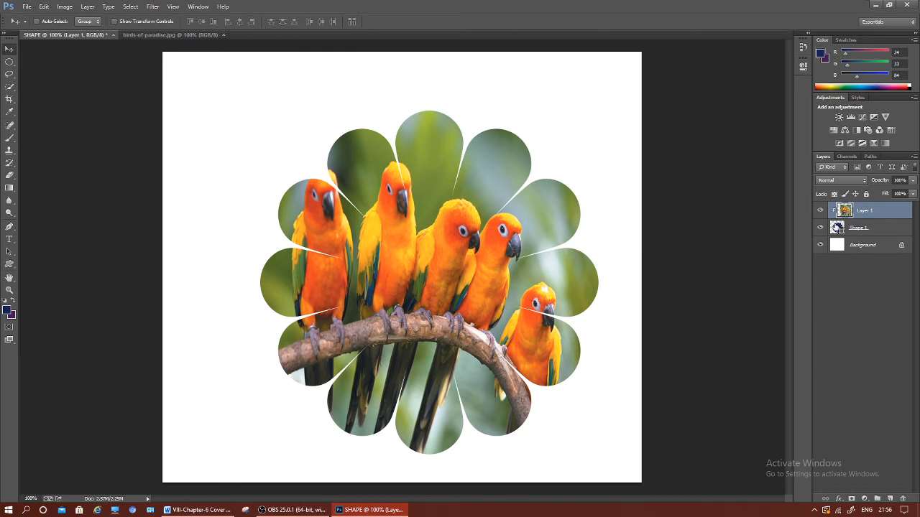
Add a drop shadow to the flower shape layer with 66% opacity, 73 px distance and 188 px size
{"action": "left_click", "coordinate": [838, 229]}
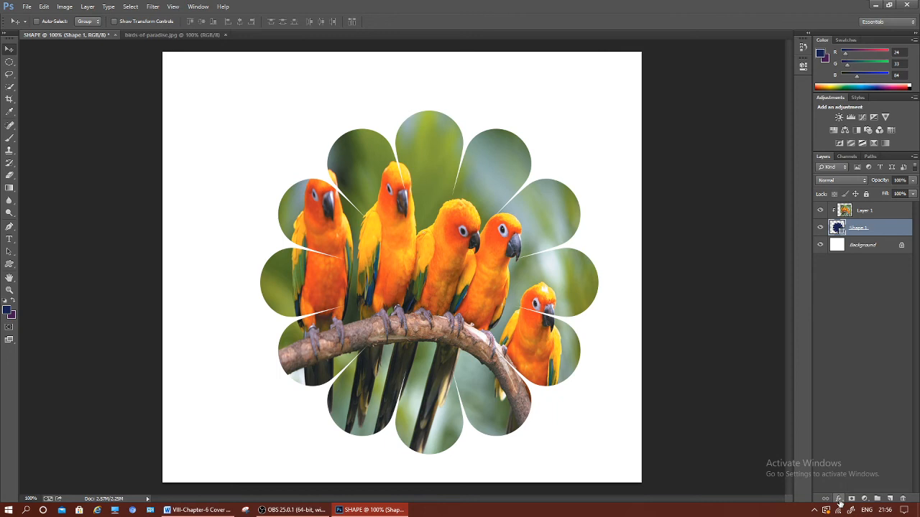
{"action": "left_click", "coordinate": [839, 500]}
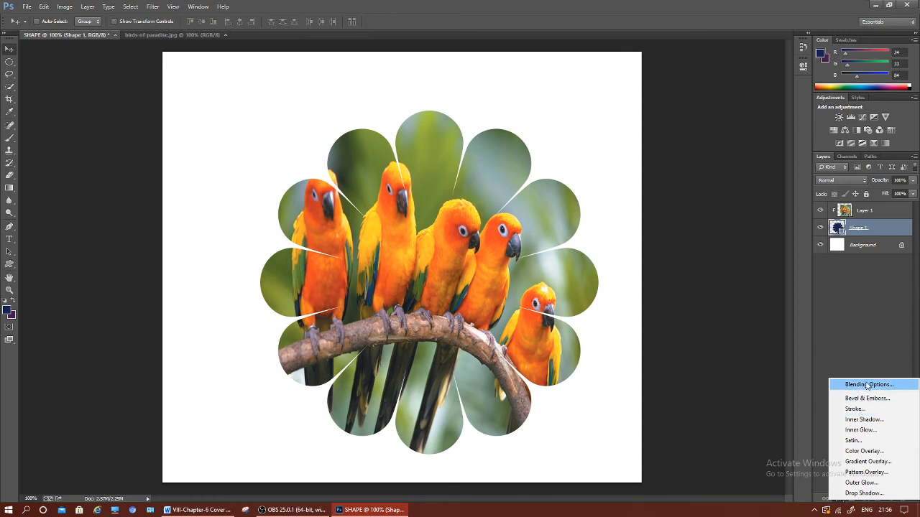
{"action": "left_click", "coordinate": [852, 495]}
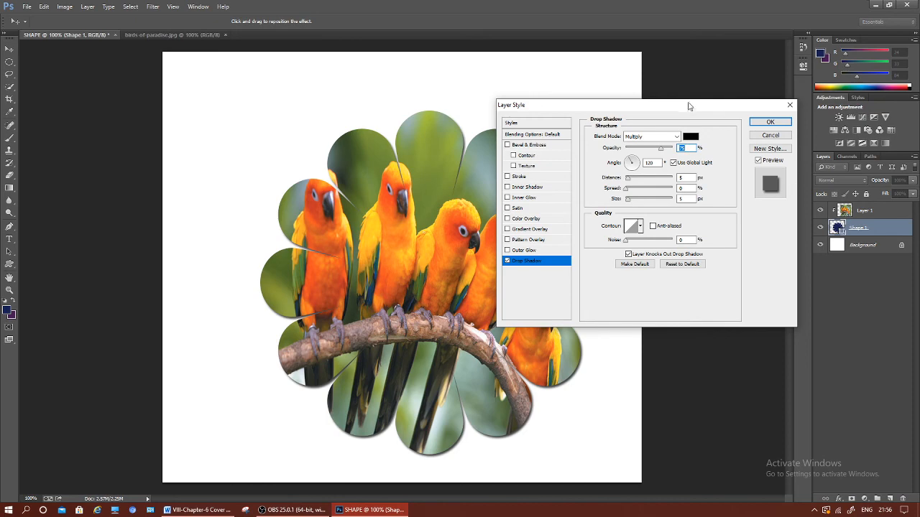
{"action": "left_click_drag", "start_coordinate": [684, 108], "coordinate": [737, 68]}
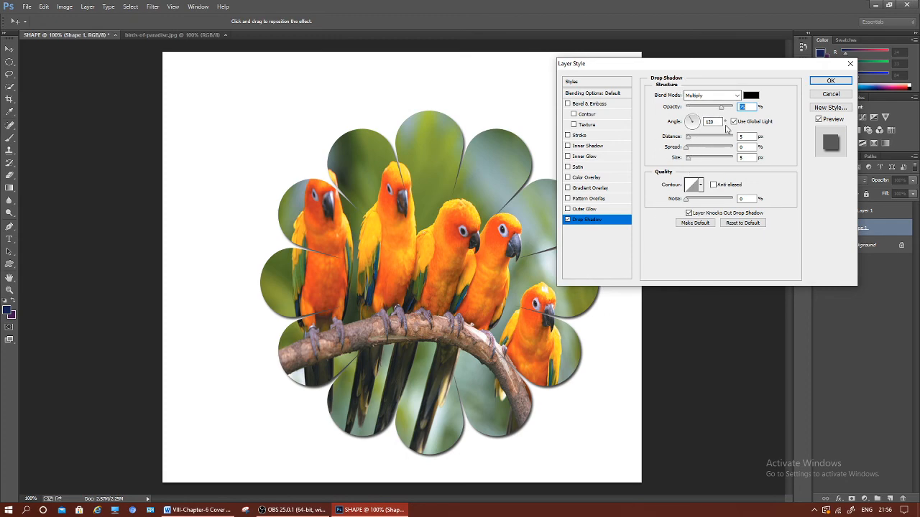
{"action": "mouse_move", "coordinate": [721, 110]}
{"action": "left_mouse_down"}
{"action": "mouse_move", "coordinate": [698, 112]}
{"action": "mouse_move", "coordinate": [717, 112]}
{"action": "left_mouse_up"}
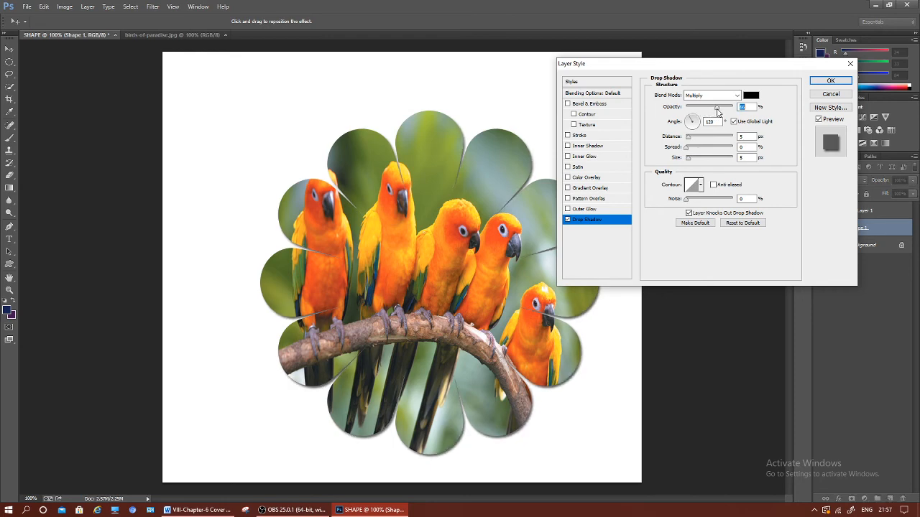
{"action": "left_click", "coordinate": [687, 159]}
{"action": "left_click_drag", "start_coordinate": [687, 161], "coordinate": [716, 140]}
{"action": "left_click", "coordinate": [688, 138]}
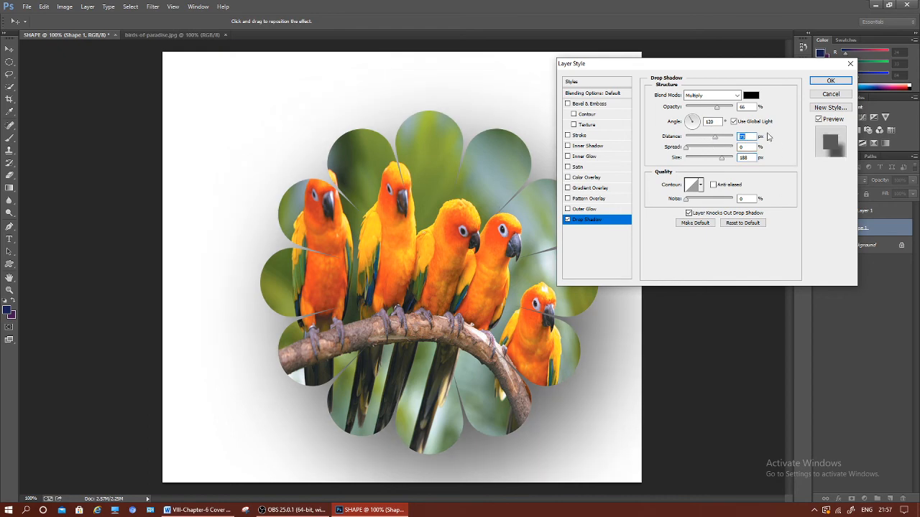
Set the drop shadow's colour to red c80505
{"action": "left_click", "coordinate": [750, 96]}
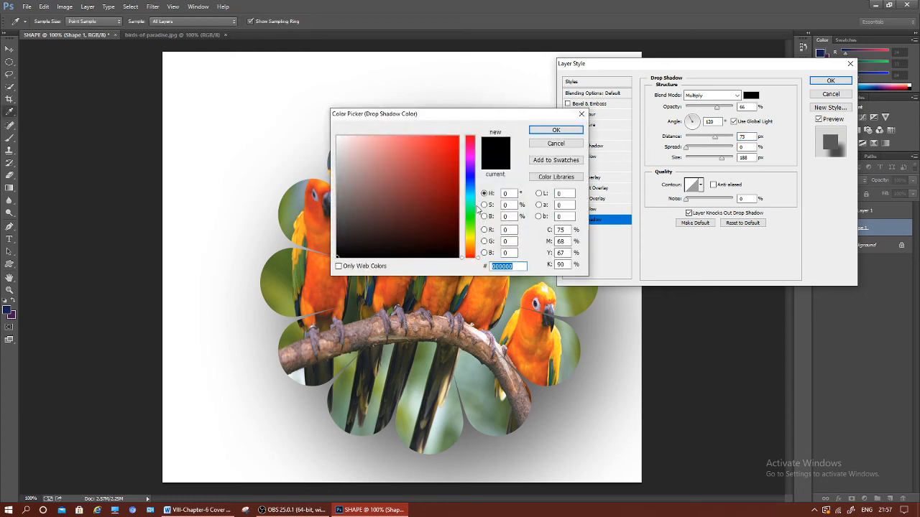
{"action": "left_click", "coordinate": [452, 150]}
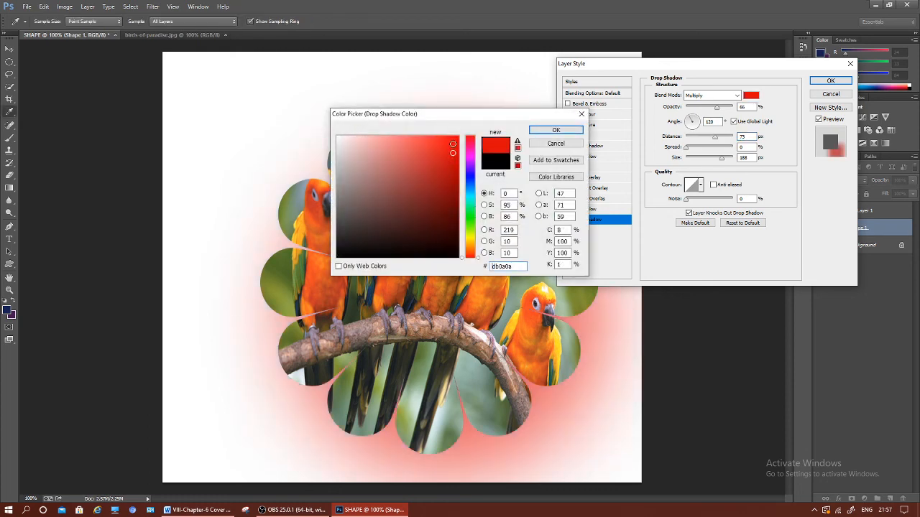
{"action": "left_click", "coordinate": [452, 189]}
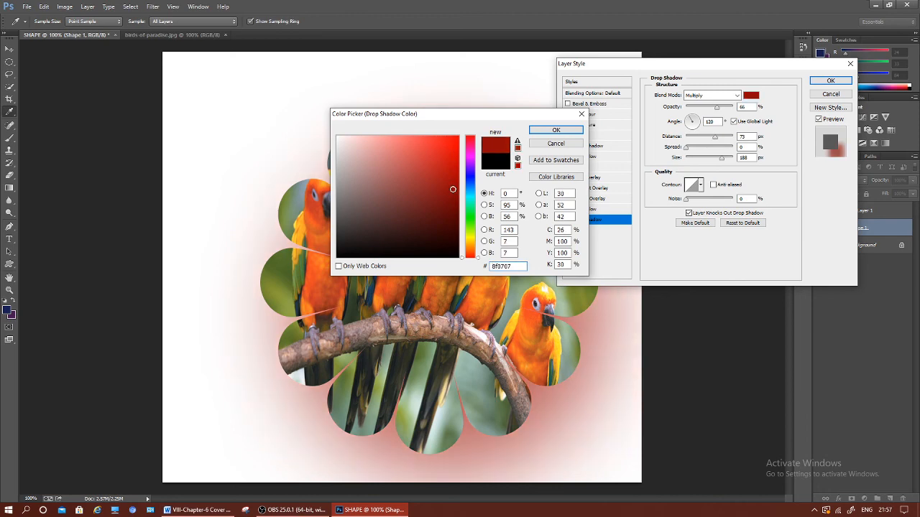
{"action": "left_click", "coordinate": [456, 161]}
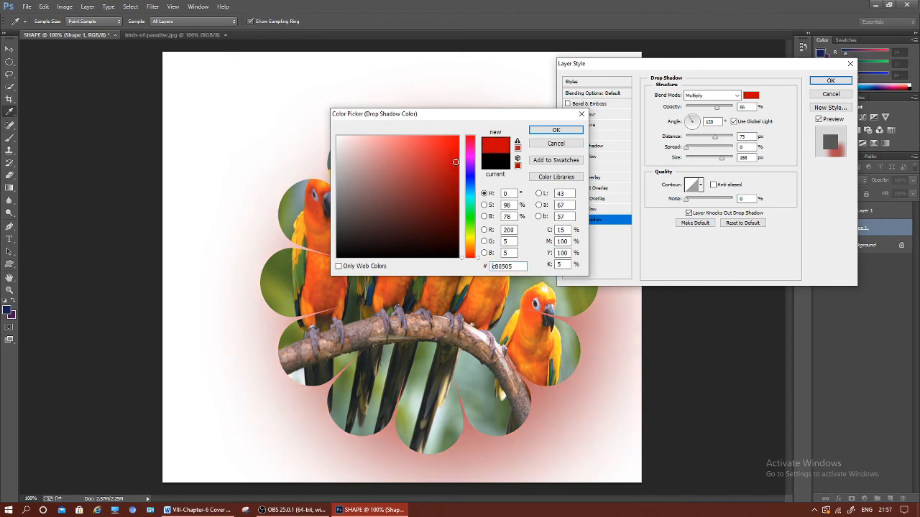
{"action": "left_click", "coordinate": [564, 131]}
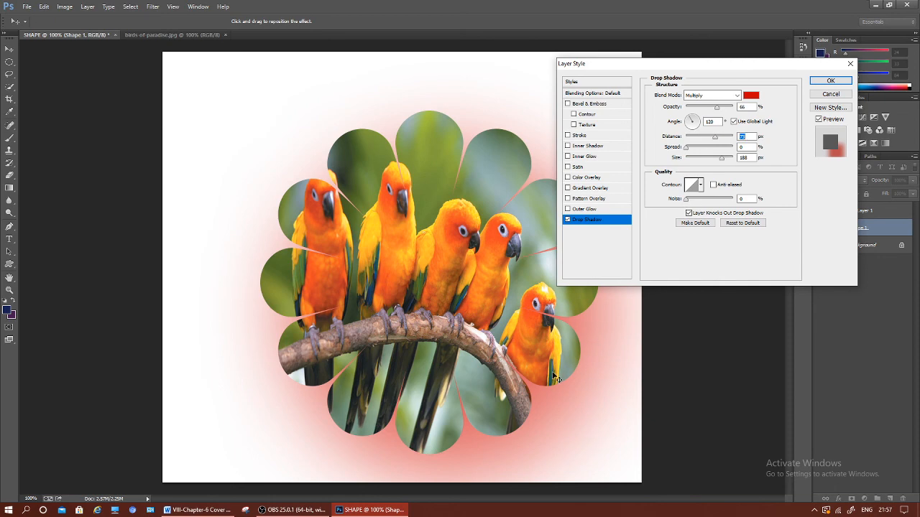
Enable a stroke on the flower shape, and set its drop shadow to 204 px distance with a slightly larger size
{"action": "left_click", "coordinate": [568, 136]}
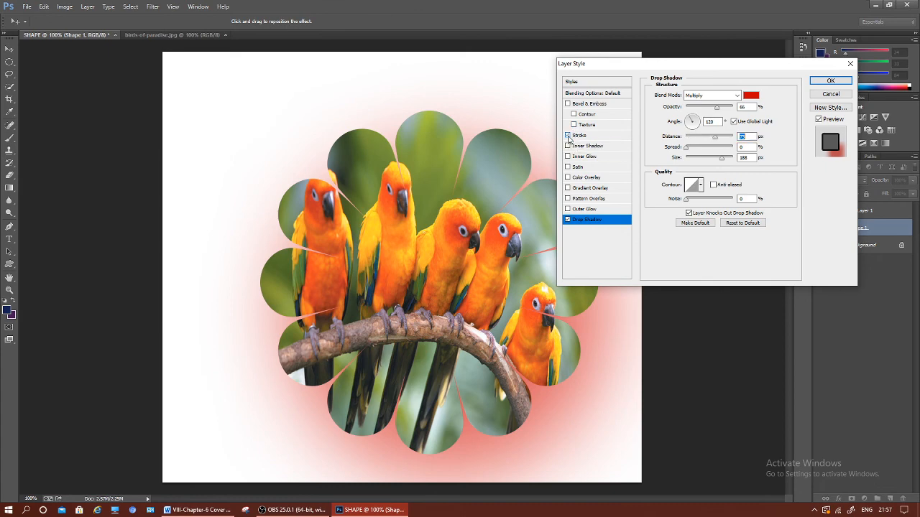
{"action": "left_click", "coordinate": [749, 96]}
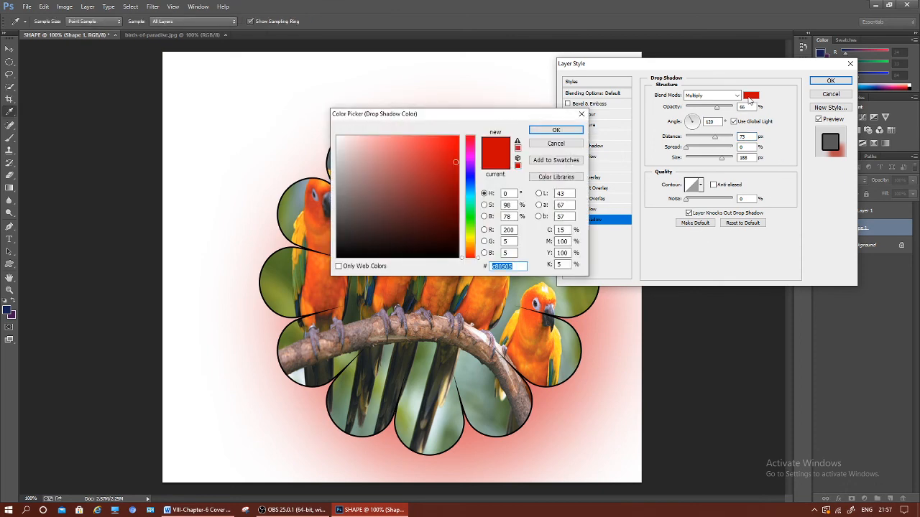
{"action": "left_click", "coordinate": [571, 145]}
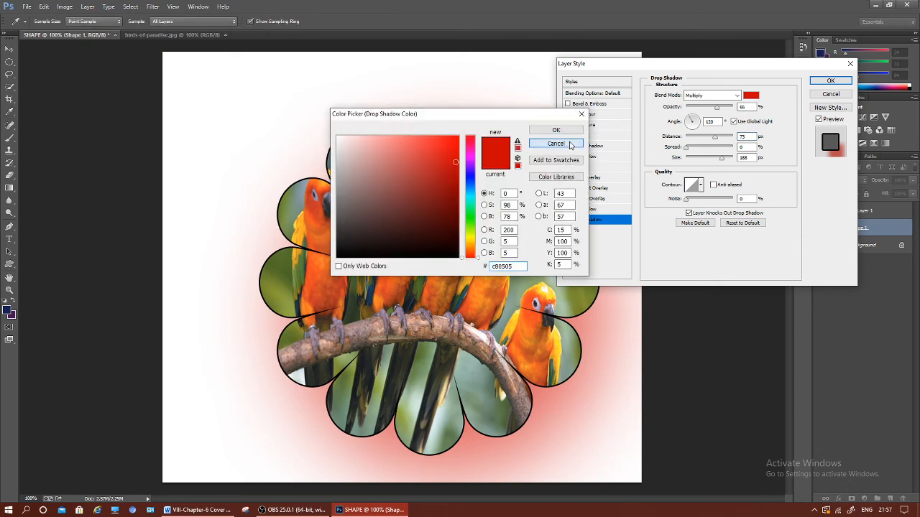
{"action": "left_click", "coordinate": [713, 137]}
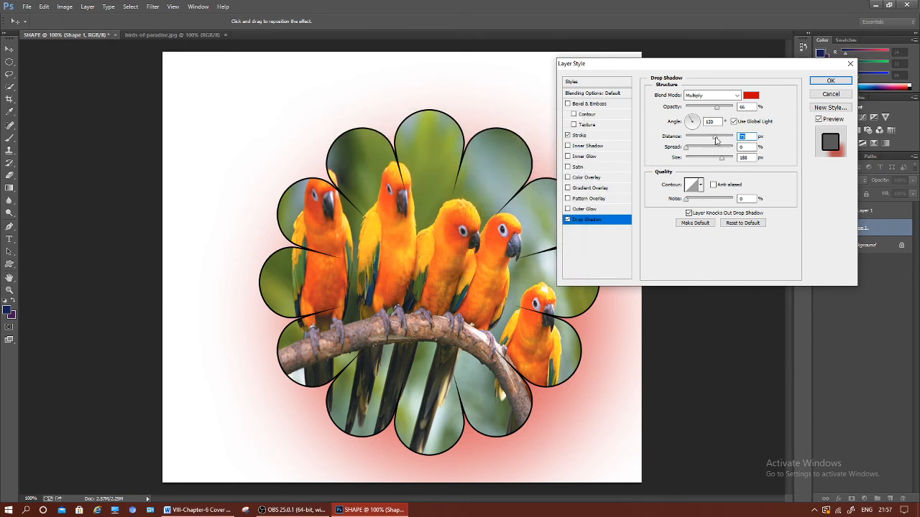
{"action": "left_click_drag", "start_coordinate": [716, 140], "coordinate": [724, 162]}
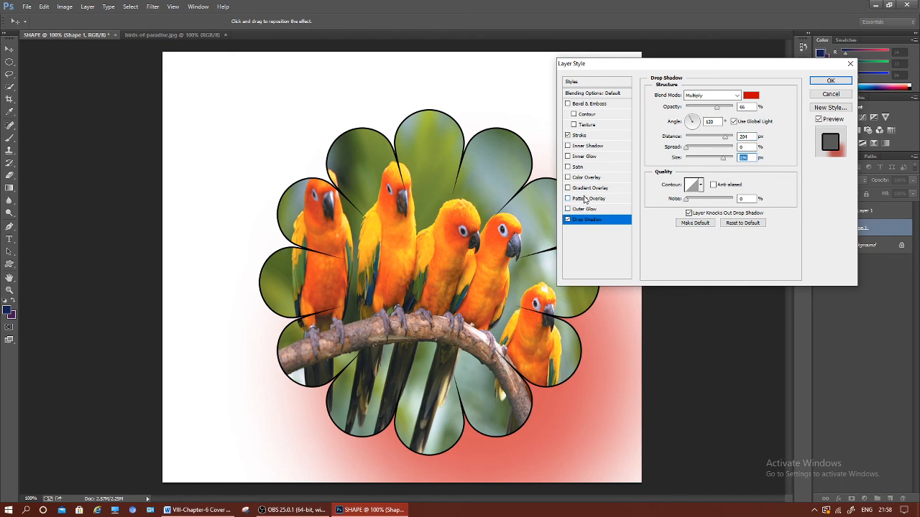
Apply Bevel & Emboss without Texture plus an Inner Glow to the flower shape, and move the shape slightly upward behind the birds
{"action": "left_click", "coordinate": [574, 125]}
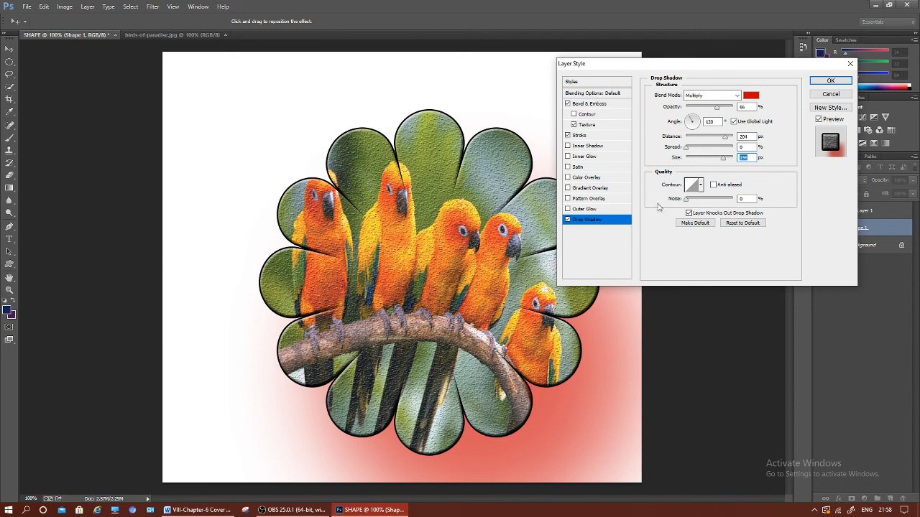
{"action": "left_click", "coordinate": [579, 160]}
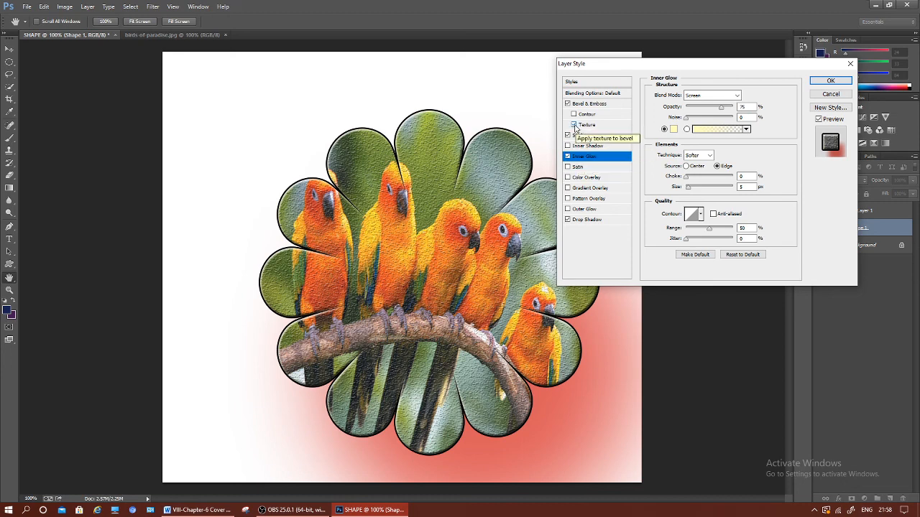
{"action": "left_click", "coordinate": [574, 125]}
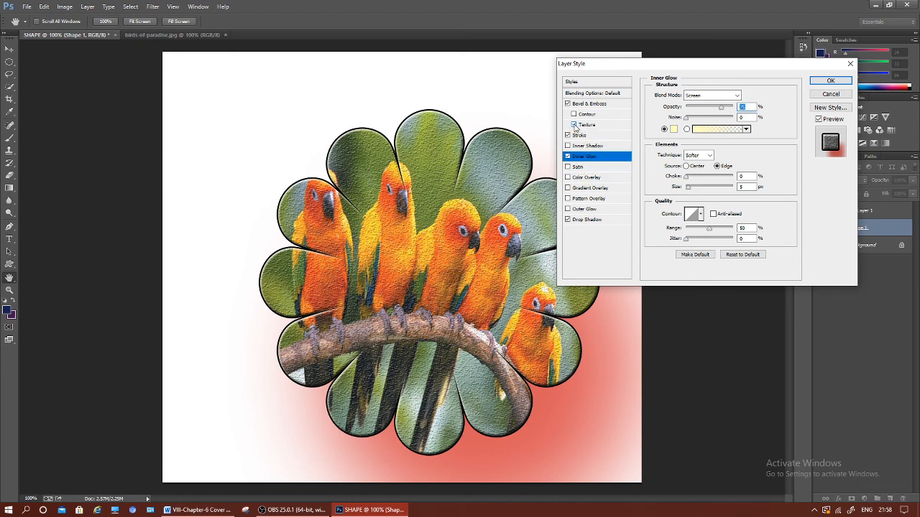
{"action": "left_click", "coordinate": [828, 81]}
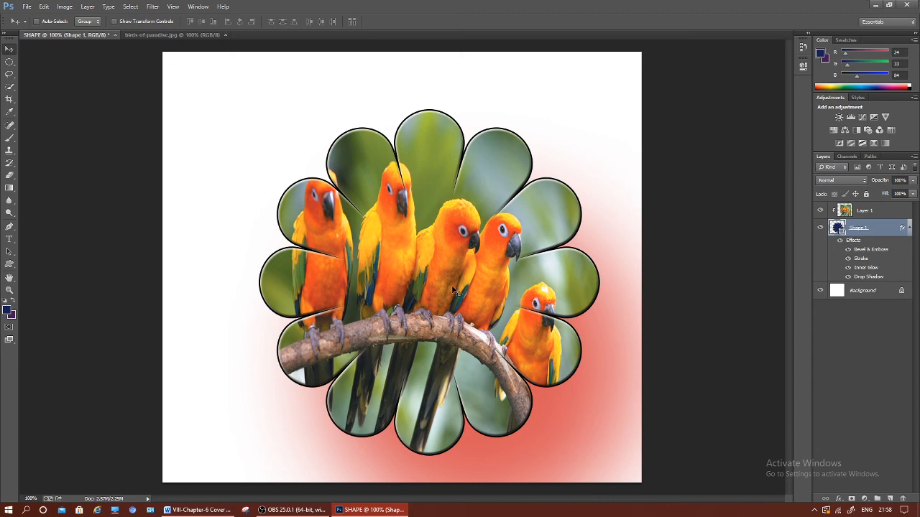
{"action": "left_click_drag", "start_coordinate": [454, 291], "coordinate": [453, 271]}
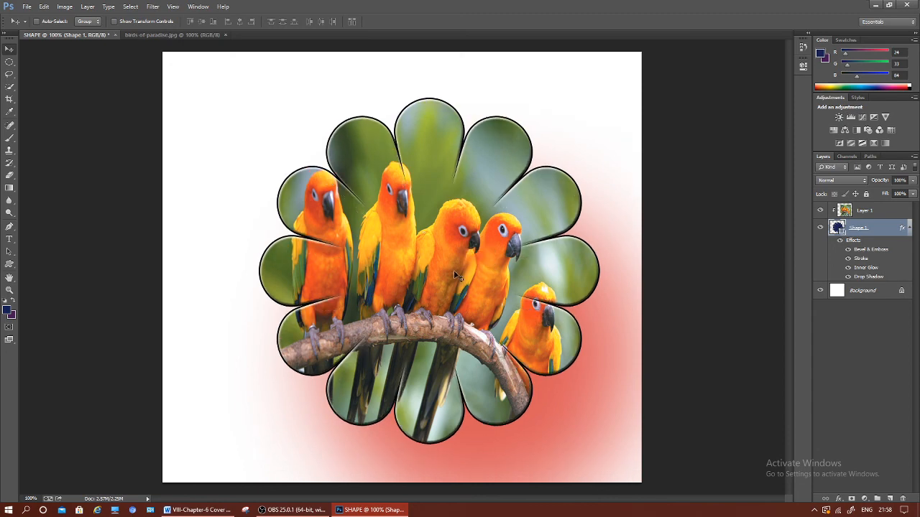